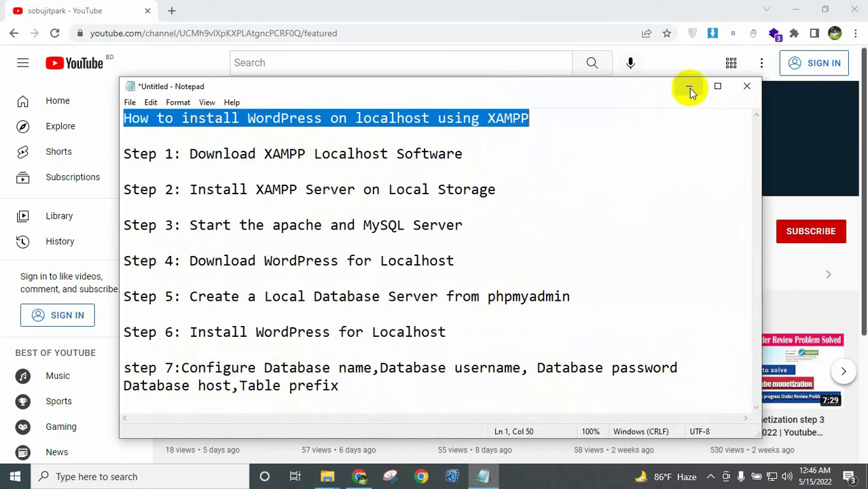
Highlight the Step 1 line 'Download XAMPP Localhost Software' in the Notepad notes.
{"action": "left_click", "coordinate": [264, 153]}
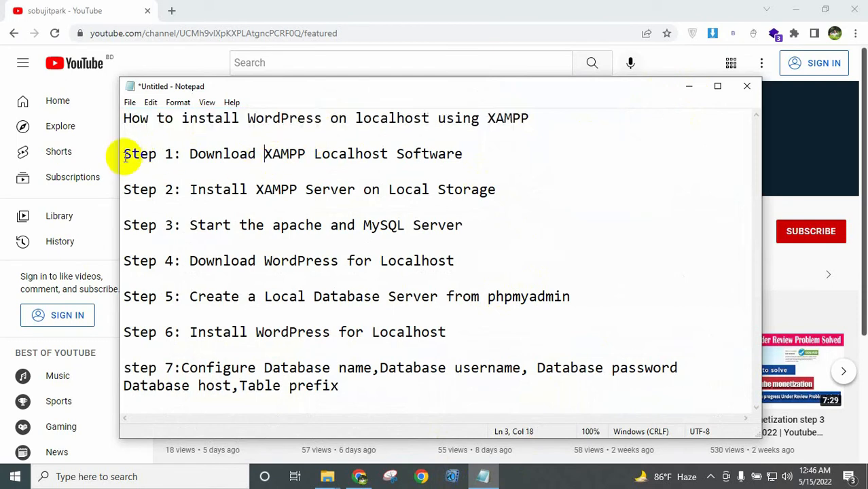
{"action": "left_click_drag", "start_coordinate": [125, 154], "coordinate": [471, 163]}
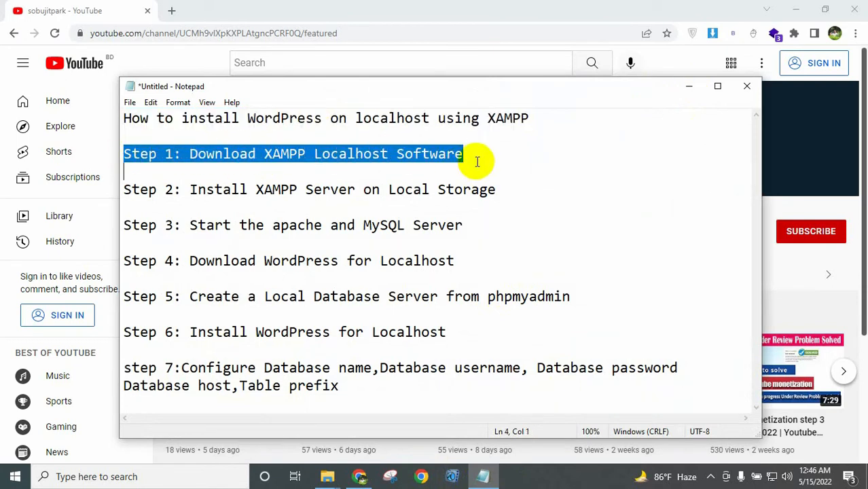
{"action": "left_click", "coordinate": [474, 154]}
{"action": "left_click_drag", "start_coordinate": [190, 154], "coordinate": [463, 154]}
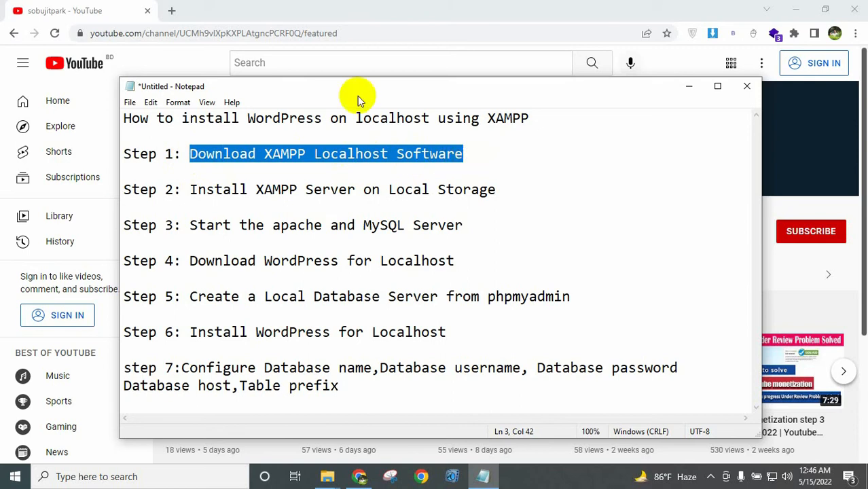
Search 'xampp download' in a new Chrome tab and open the Apache Friends download page.
{"action": "left_click", "coordinate": [172, 10]}
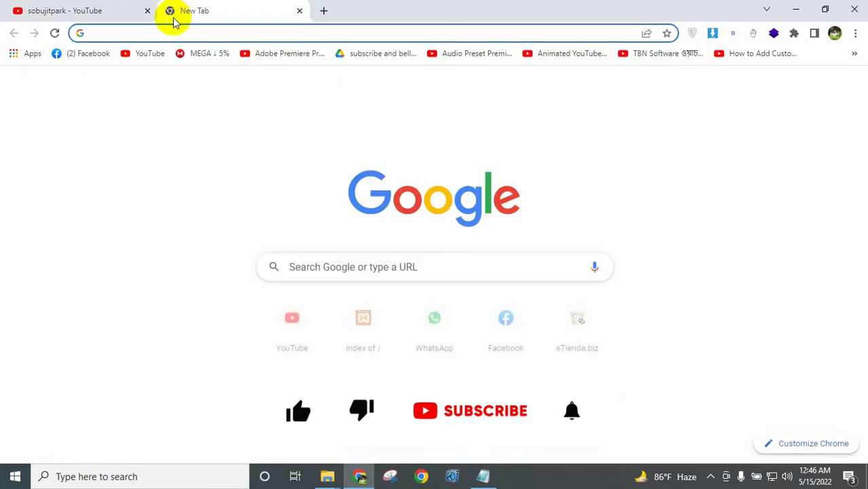
{"action": "type", "text": "xa"}
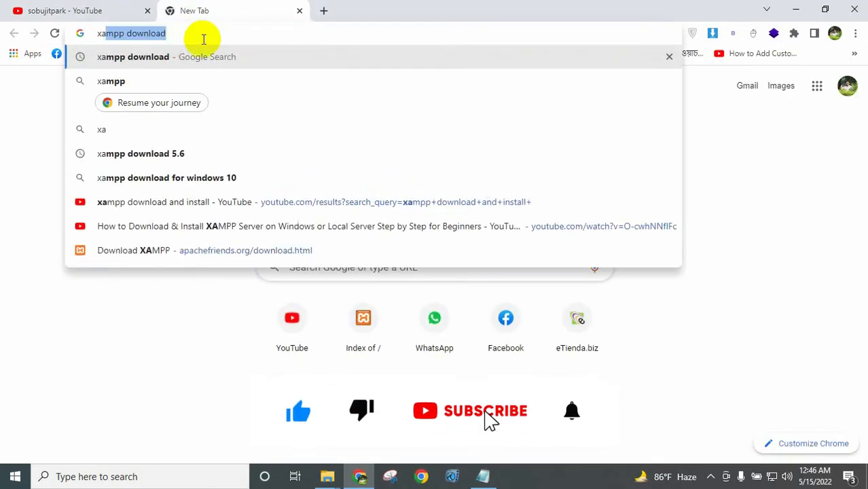
{"action": "key", "text": "Return"}
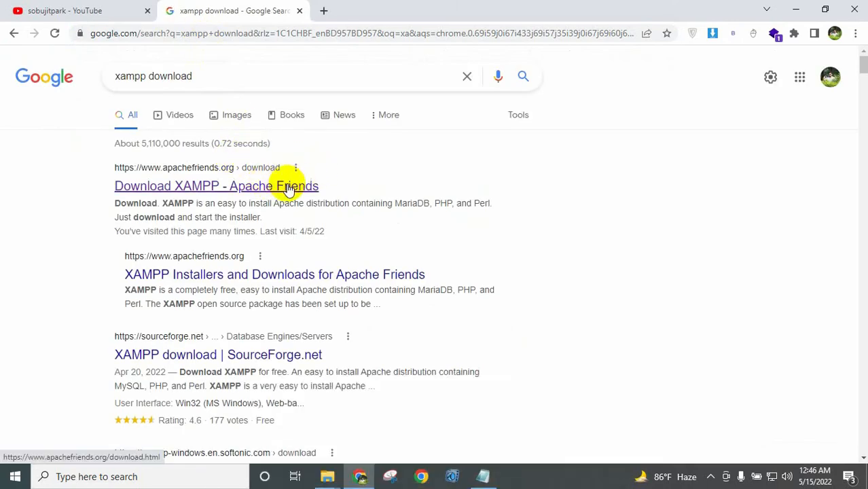
{"action": "middle_click", "coordinate": [286, 191]}
{"action": "left_click", "coordinate": [362, 10]}
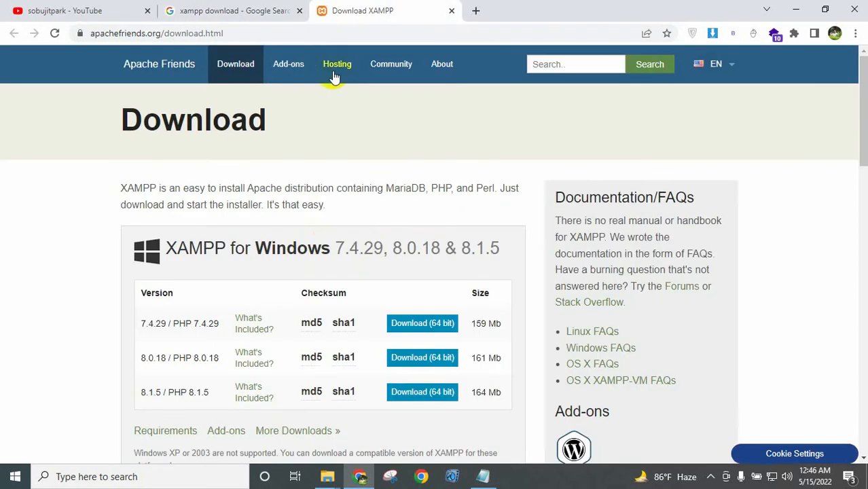
Look over the XAMPP for Windows versions 7.4.29, 8.0.18 and 8.1.5, then return to the notes.
{"action": "scroll", "coordinate": [367, 232], "scroll_direction": "down", "scroll_amount": 1}
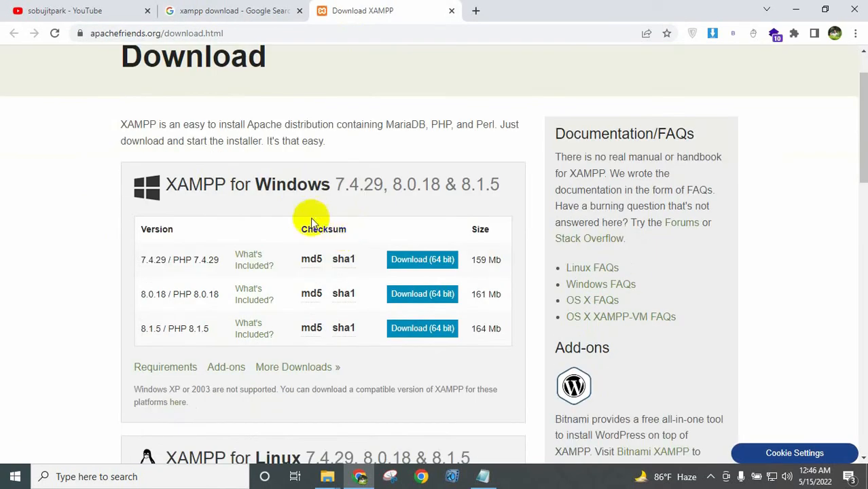
{"action": "left_click_drag", "start_coordinate": [261, 189], "coordinate": [334, 196]}
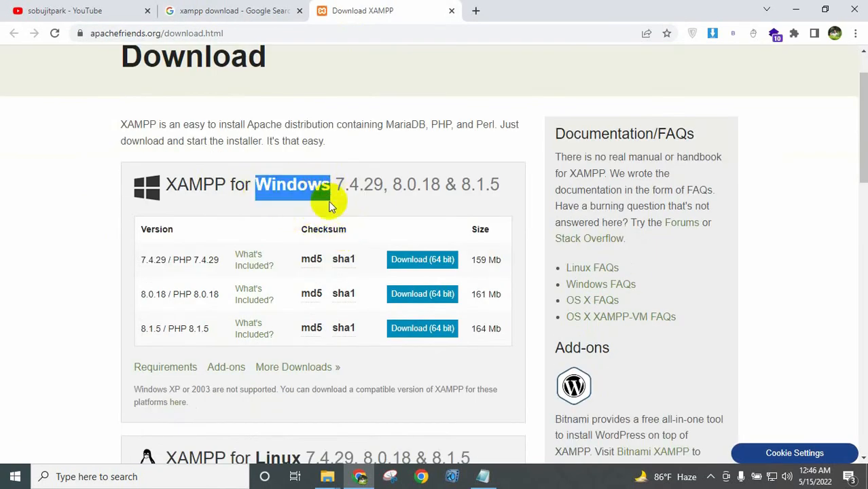
{"action": "scroll", "coordinate": [306, 295], "scroll_direction": "down", "scroll_amount": 3}
{"action": "left_click_drag", "start_coordinate": [254, 270], "coordinate": [306, 266]}
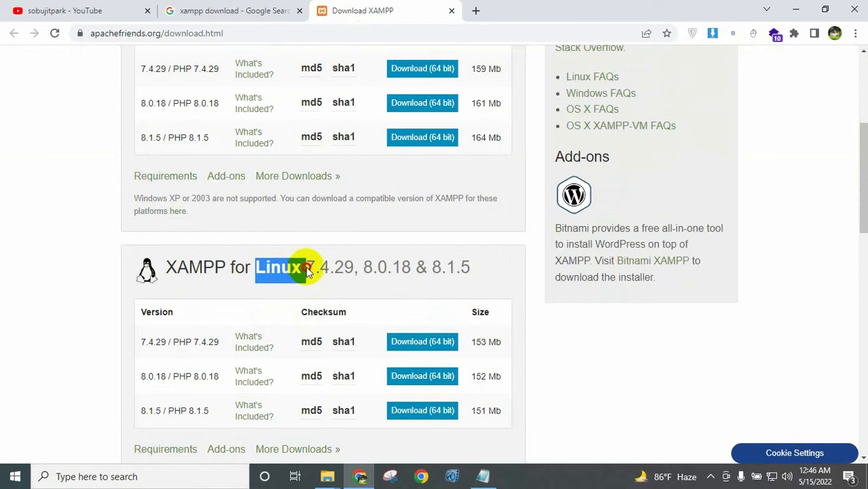
{"action": "scroll", "coordinate": [225, 295], "scroll_direction": "down", "scroll_amount": 3}
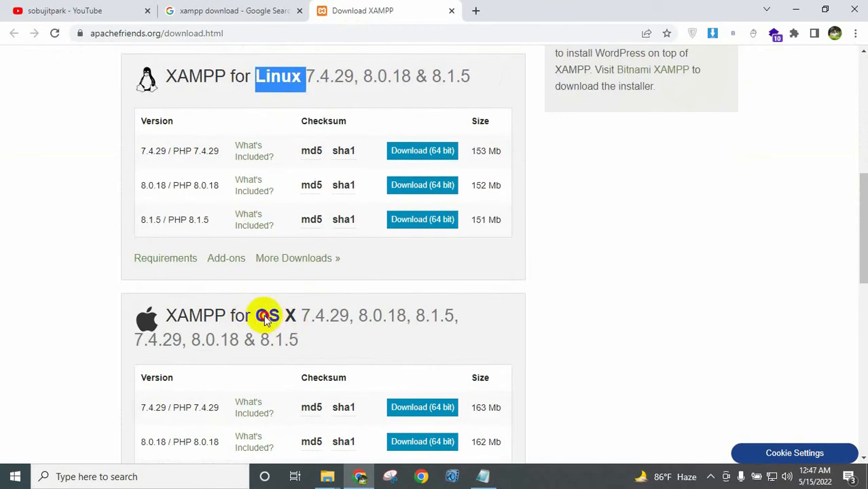
{"action": "left_click_drag", "start_coordinate": [258, 315], "coordinate": [280, 317]}
{"action": "left_click", "coordinate": [106, 291]}
{"action": "scroll", "coordinate": [114, 281], "scroll_direction": "up", "scroll_amount": 2}
{"action": "scroll", "coordinate": [114, 281], "scroll_direction": "up", "scroll_amount": 4}
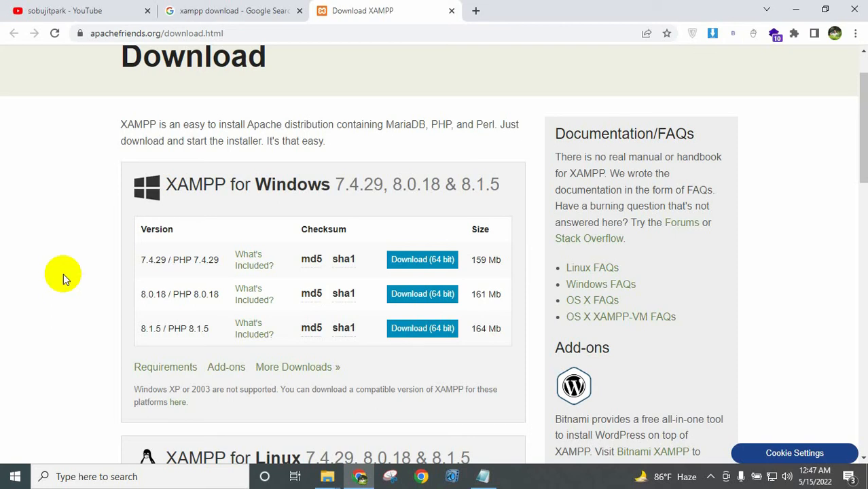
{"action": "left_click", "coordinate": [483, 476]}
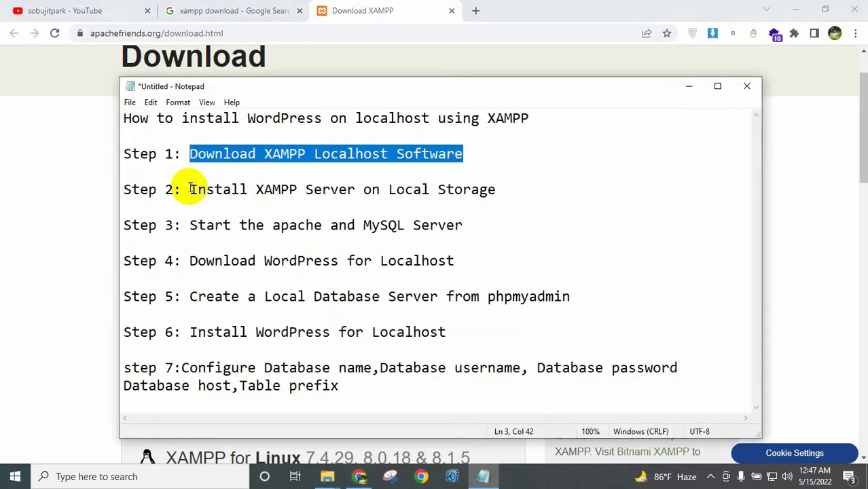
Highlight Step 2 'Install XAMPP Server on Local Storage' and Step 3 'Start the apache and MySQL Server'.
{"action": "left_click_drag", "start_coordinate": [189, 189], "coordinate": [509, 188]}
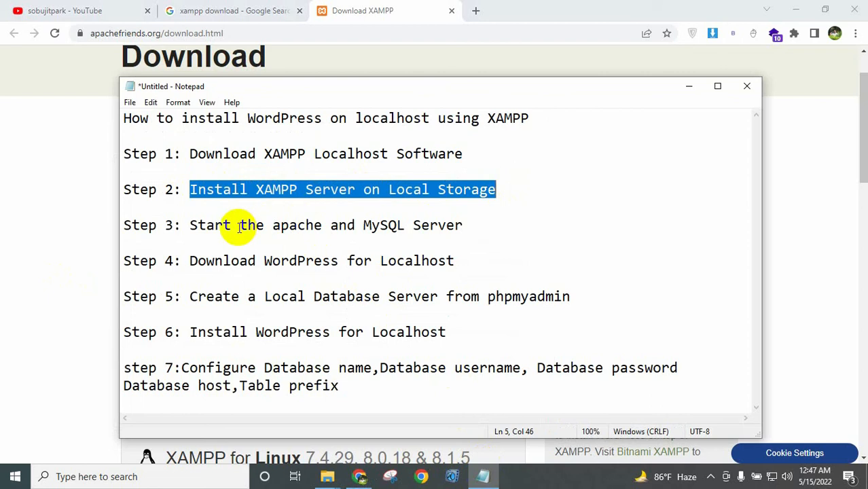
{"action": "left_click", "coordinate": [206, 225]}
{"action": "left_click", "coordinate": [191, 225]}
{"action": "left_click_drag", "start_coordinate": [197, 226], "coordinate": [476, 225]}
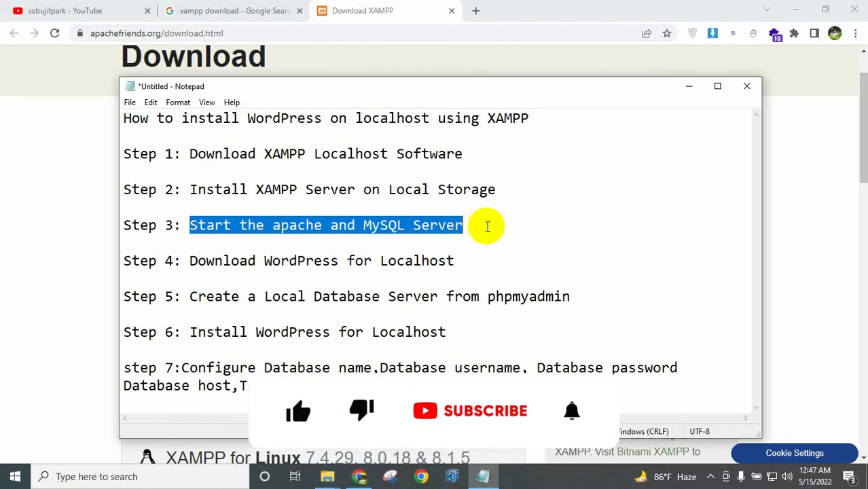
{"action": "double_click", "coordinate": [302, 225]}
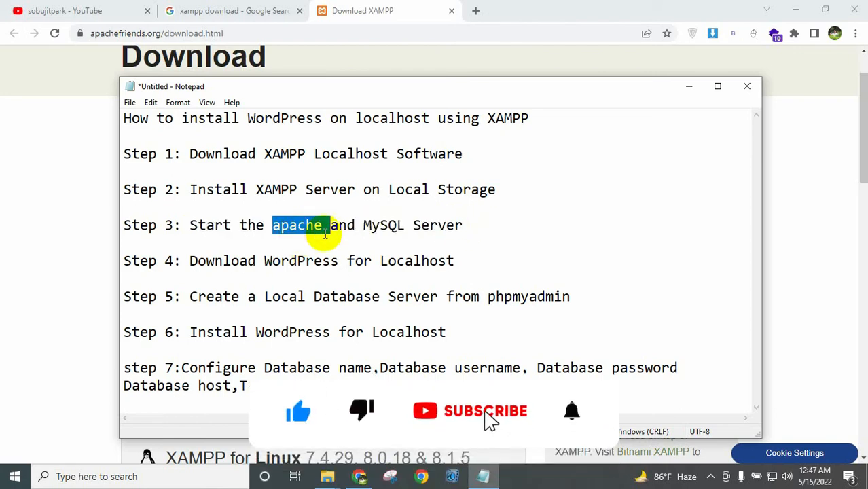
{"action": "double_click", "coordinate": [384, 225]}
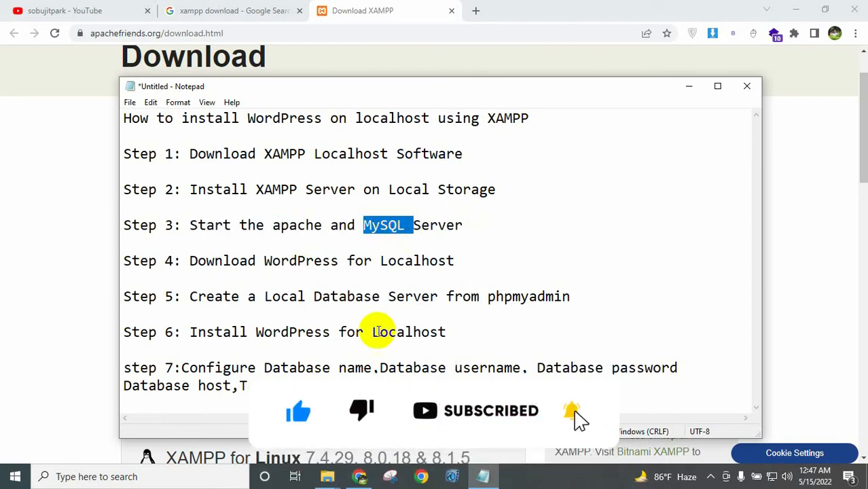
{"action": "double_click", "coordinate": [293, 227]}
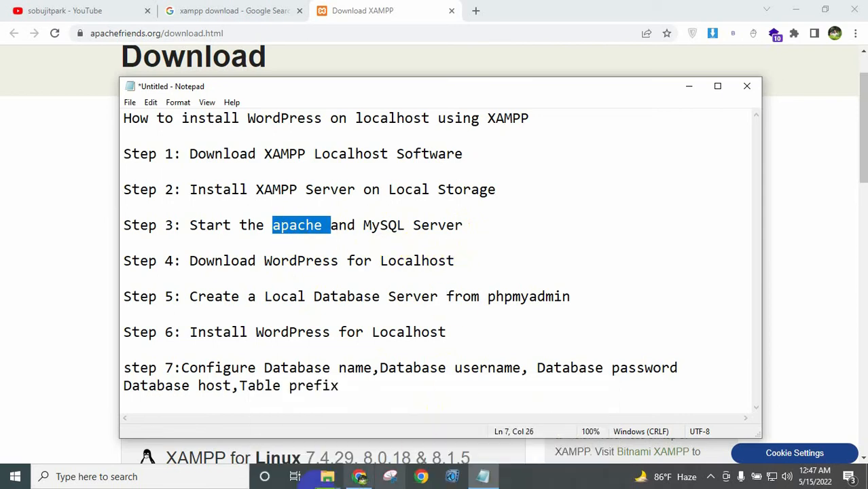
{"action": "left_click", "coordinate": [343, 477]}
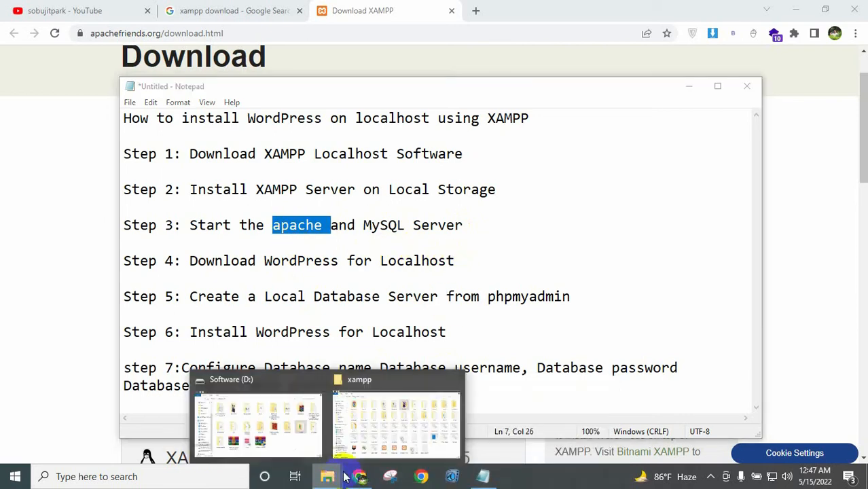
Launch xampp-control from the D:\xampp folder on Software (D:).
{"action": "left_click", "coordinate": [402, 436]}
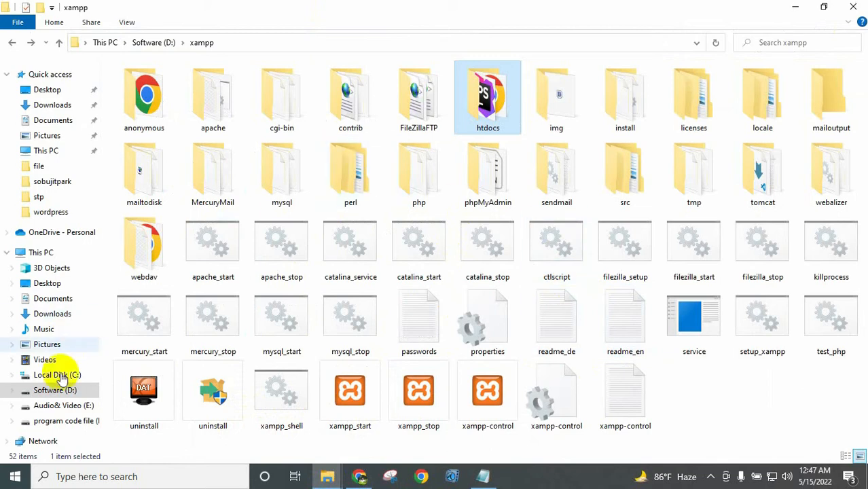
{"action": "left_click", "coordinate": [46, 390]}
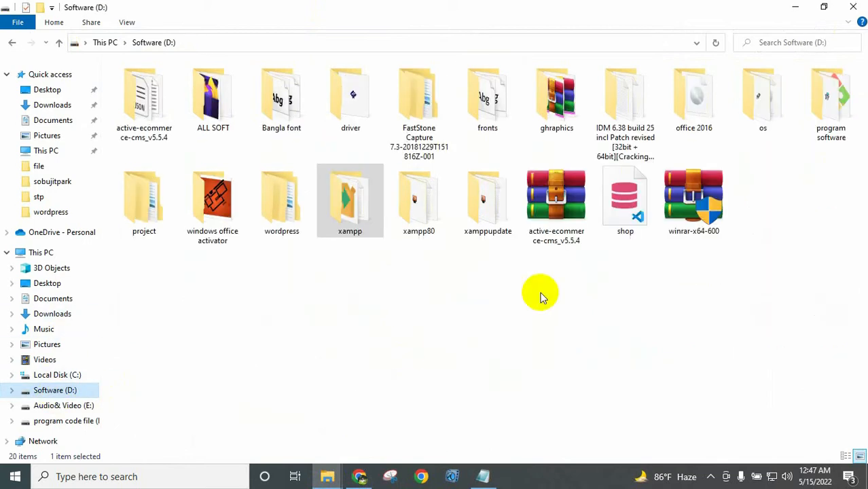
{"action": "double_click", "coordinate": [360, 224]}
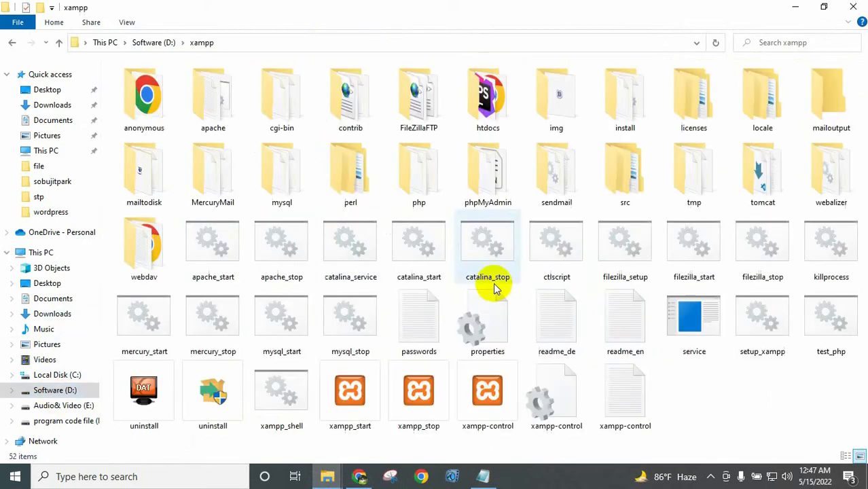
{"action": "double_click", "coordinate": [488, 399]}
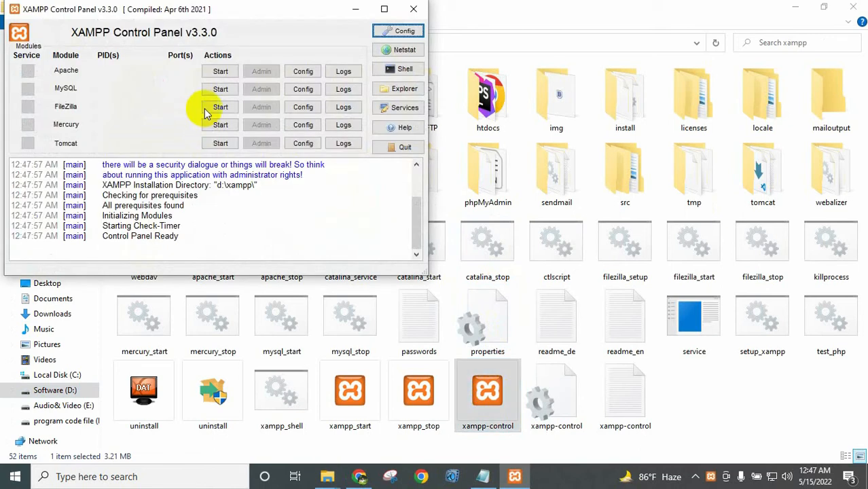
Start Apache on ports 80/443 and MySQL on port 3306, then minimize the control panel.
{"action": "left_click", "coordinate": [221, 72]}
{"action": "left_click", "coordinate": [483, 476]}
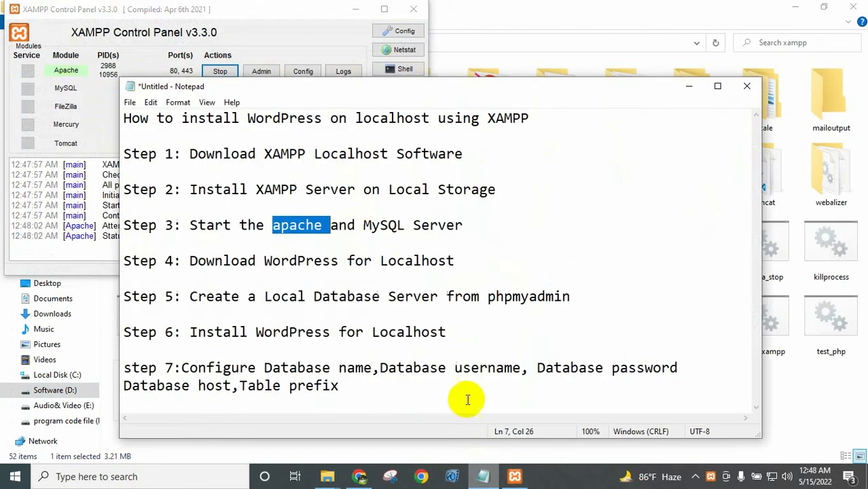
{"action": "double_click", "coordinate": [382, 225]}
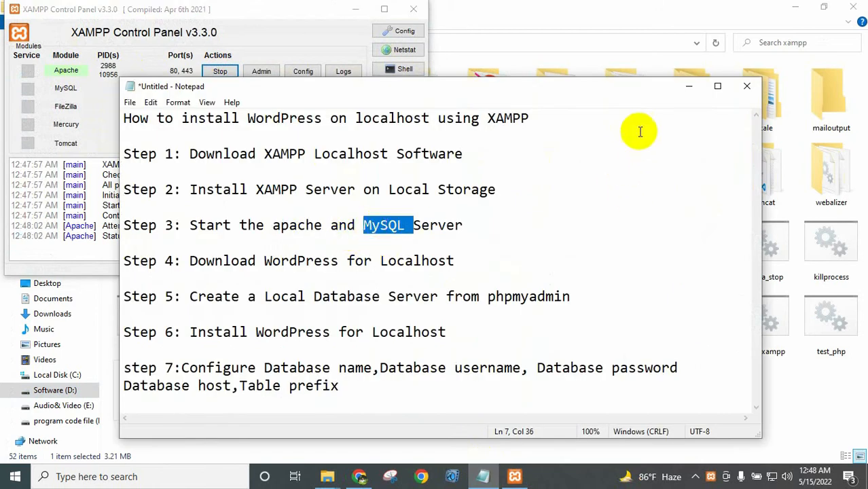
{"action": "double_click", "coordinate": [219, 224]}
{"action": "left_click", "coordinate": [372, 225]}
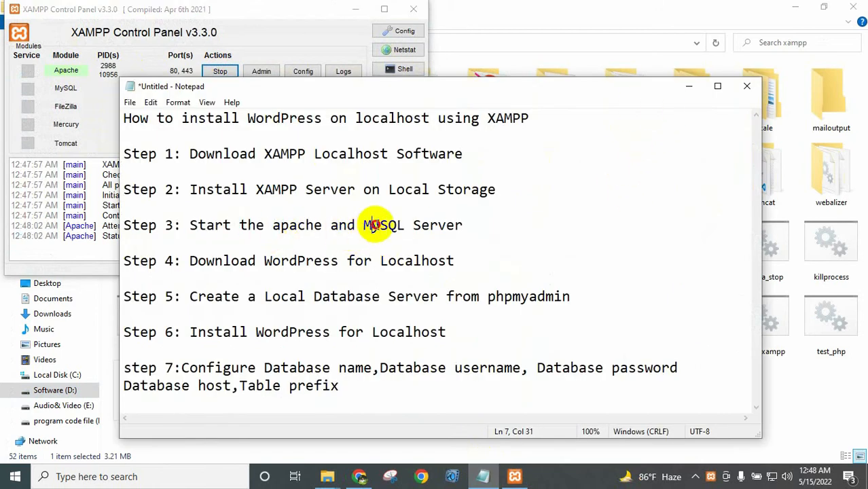
{"action": "double_click", "coordinate": [372, 225]}
{"action": "left_click", "coordinate": [688, 86]}
{"action": "left_click", "coordinate": [220, 89]}
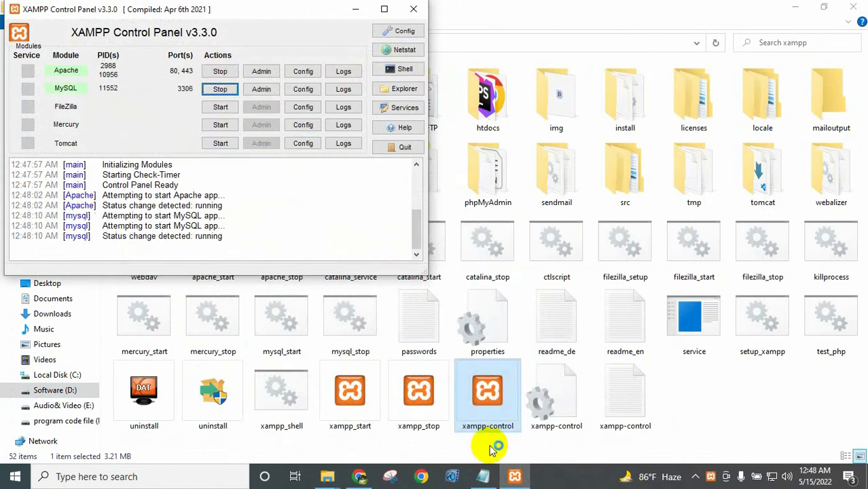
{"action": "left_click", "coordinate": [355, 9]}
{"action": "left_click", "coordinate": [489, 478]}
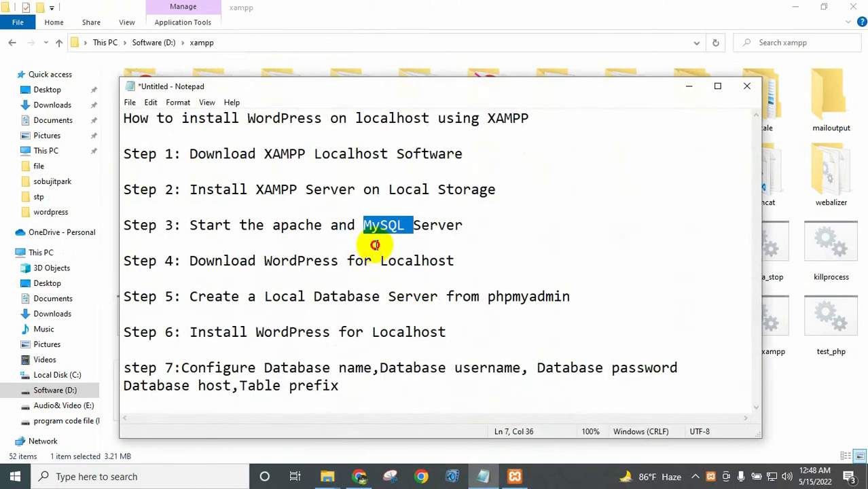
Highlight Step 4 about downloading WordPress, then close Chrome's XAMPP download tab.
{"action": "left_click", "coordinate": [375, 245]}
{"action": "left_click_drag", "start_coordinate": [196, 262], "coordinate": [467, 262]}
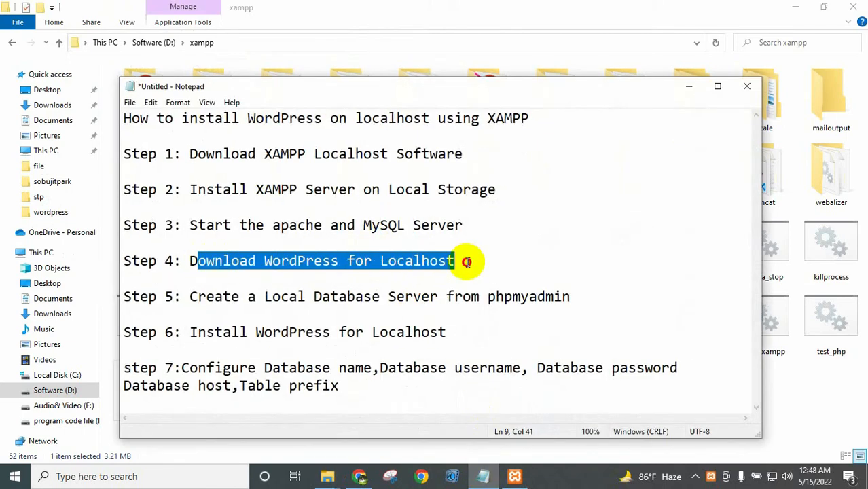
{"action": "left_click", "coordinate": [467, 261]}
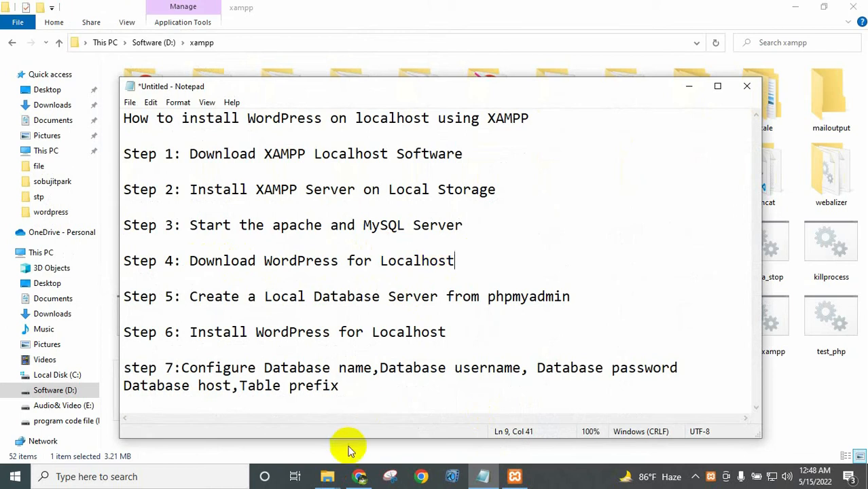
{"action": "left_click", "coordinate": [360, 476]}
{"action": "left_click", "coordinate": [451, 10]}
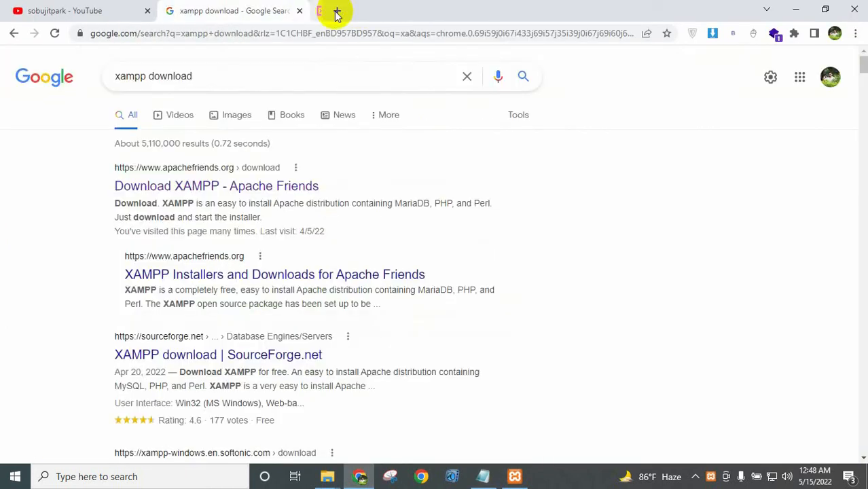
Search 'wordpress download' in a fresh tab and open the WordPress.org download page.
{"action": "left_click", "coordinate": [299, 12]}
{"action": "left_click", "coordinate": [170, 10]}
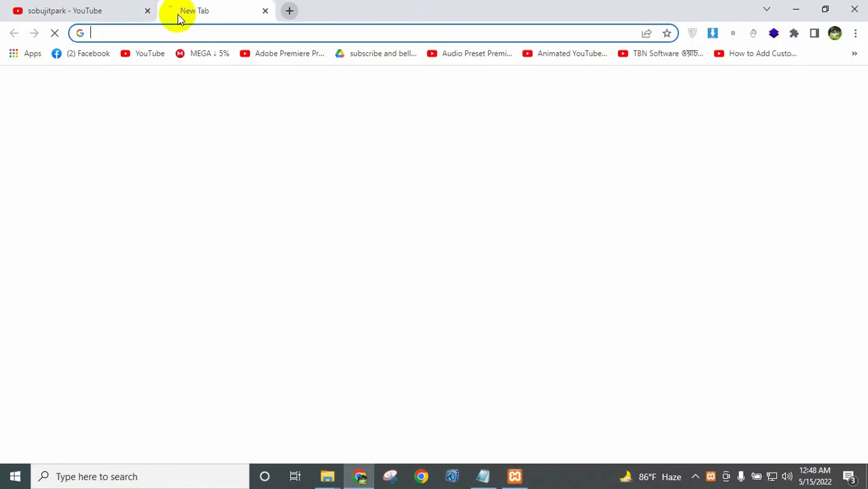
{"action": "type", "text": "wor"}
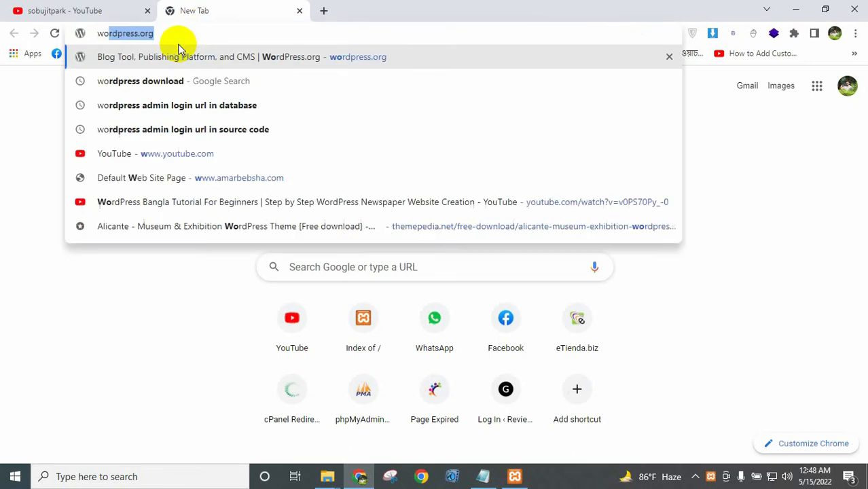
{"action": "type", "text": "d"}
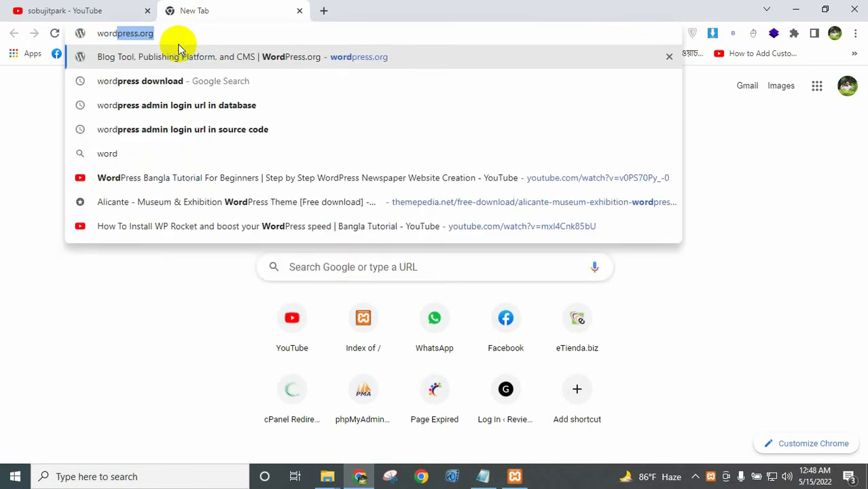
{"action": "left_click", "coordinate": [152, 80]}
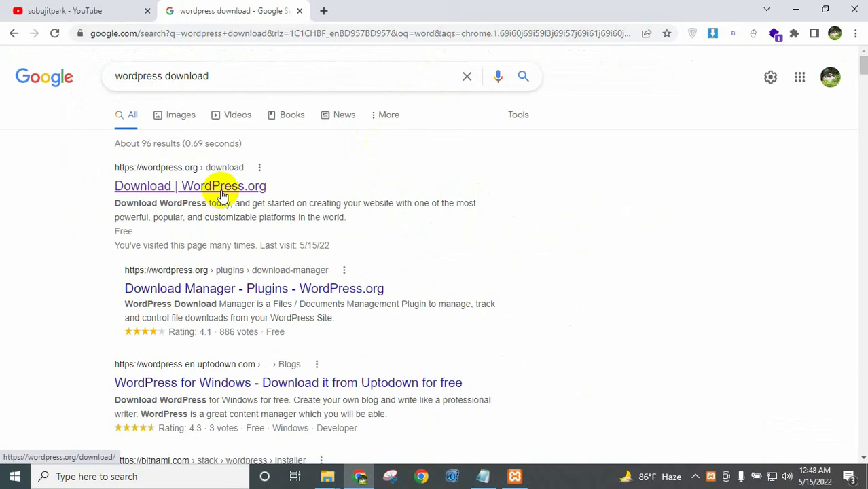
{"action": "middle_click", "coordinate": [222, 194]}
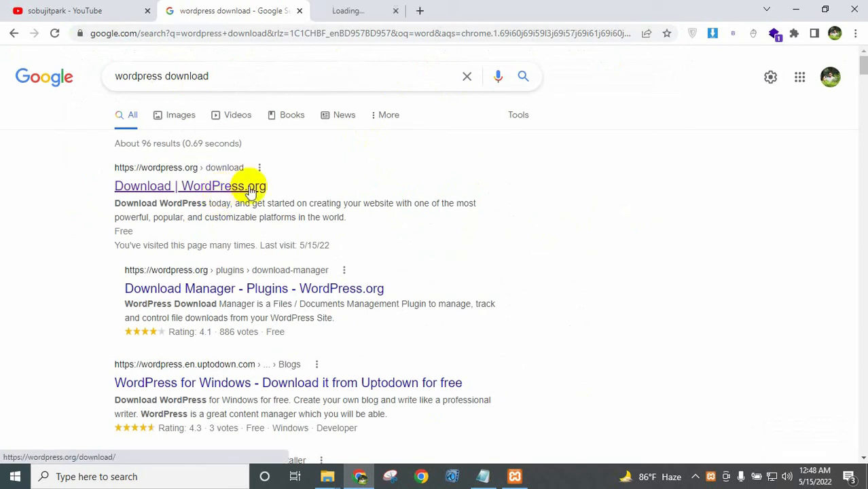
{"action": "left_click", "coordinate": [366, 9]}
Download WordPress 5.9.3 and save it as wordpress-5.9.3_2.zip.
{"action": "scroll", "coordinate": [389, 230], "scroll_direction": "down", "scroll_amount": 3}
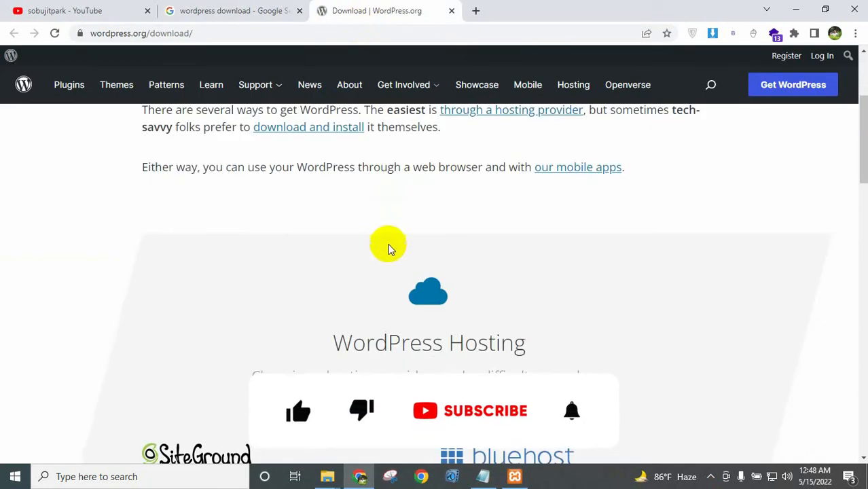
{"action": "scroll", "coordinate": [388, 245], "scroll_direction": "down", "scroll_amount": 8}
{"action": "scroll", "coordinate": [399, 244], "scroll_direction": "down", "scroll_amount": 1}
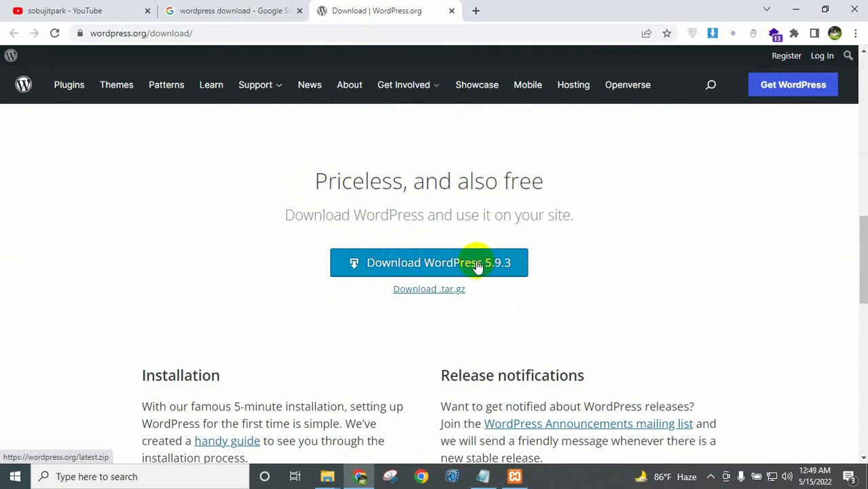
{"action": "left_click", "coordinate": [468, 266]}
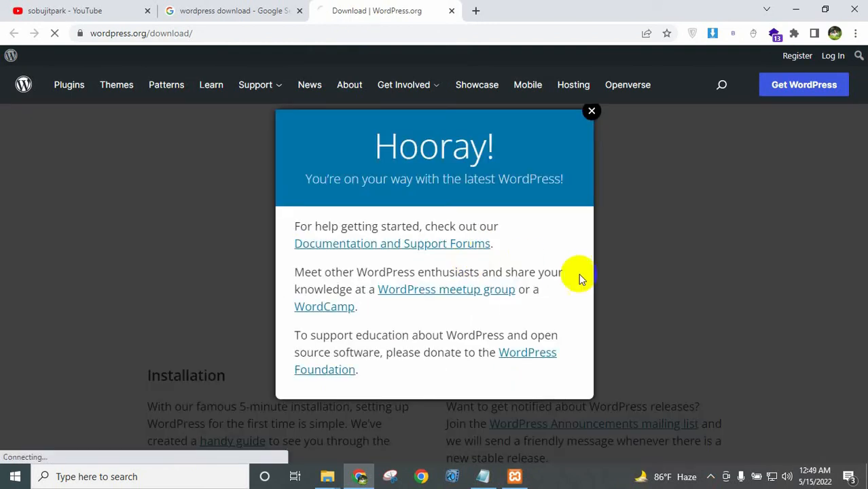
{"action": "left_click", "coordinate": [590, 111]}
{"action": "left_click", "coordinate": [437, 296]}
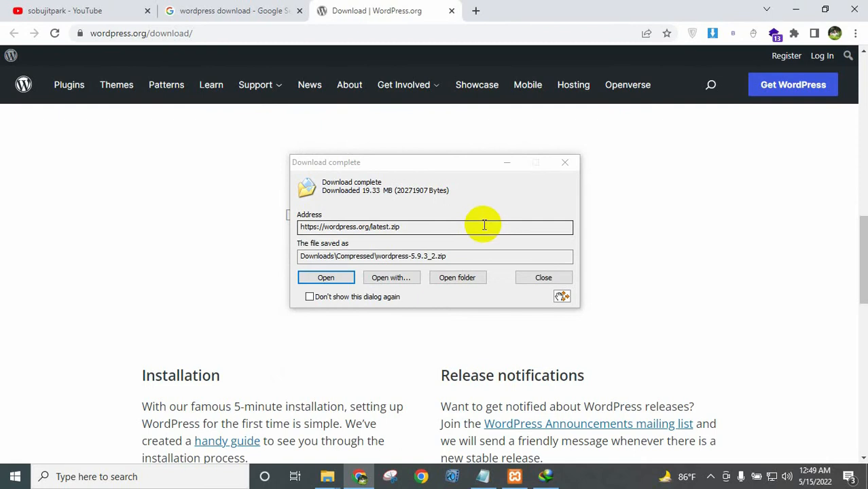
Locate the 19.3 MB wordpress-5.9.3_2 zip in Downloads\Compressed, then return to the notes.
{"action": "left_click", "coordinate": [462, 279]}
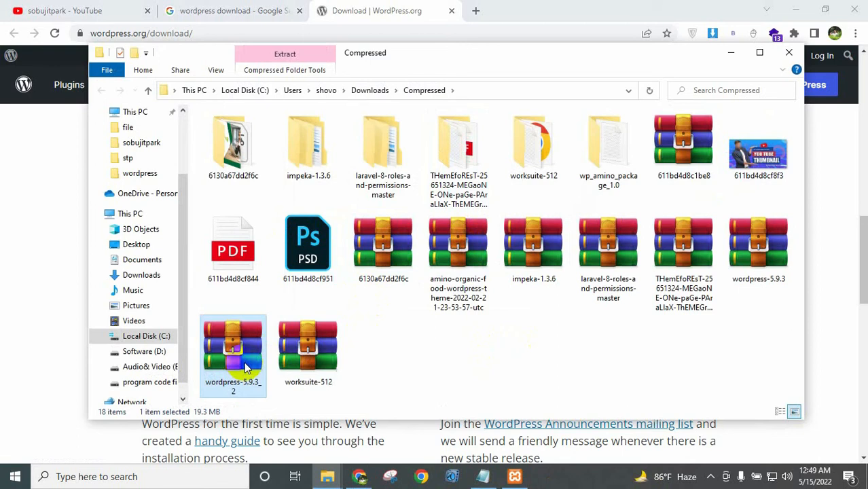
{"action": "scroll", "coordinate": [143, 176], "scroll_direction": "up", "scroll_amount": 3}
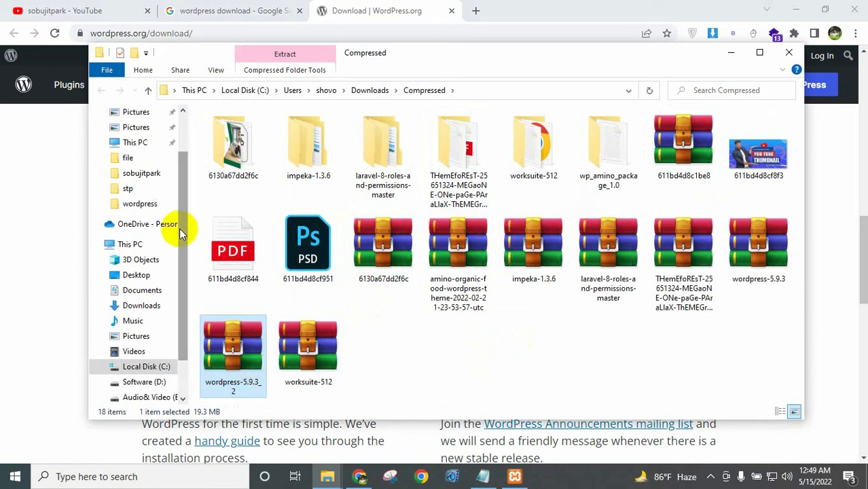
{"action": "left_click", "coordinate": [142, 153]}
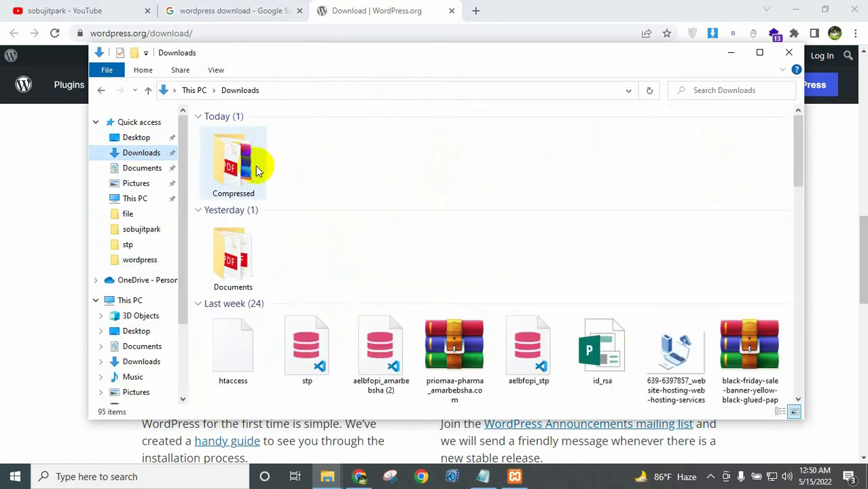
{"action": "double_click", "coordinate": [235, 166]}
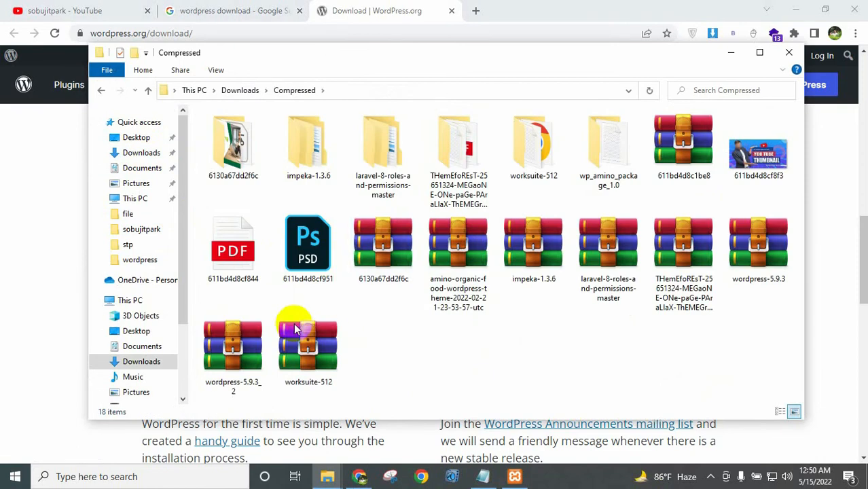
{"action": "left_click", "coordinate": [245, 370]}
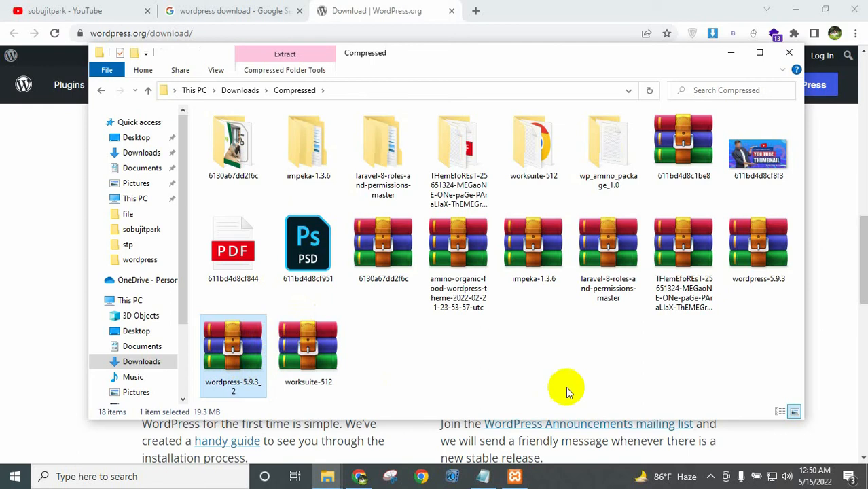
{"action": "left_click", "coordinate": [484, 476]}
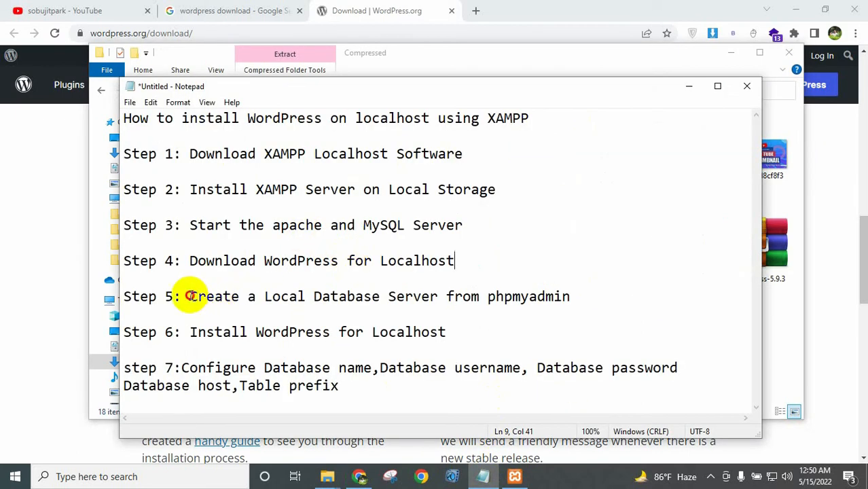
Highlight Step 5 'Create a Local Database Server from phpmyadmin' in the notes.
{"action": "left_click_drag", "start_coordinate": [190, 296], "coordinate": [581, 296]}
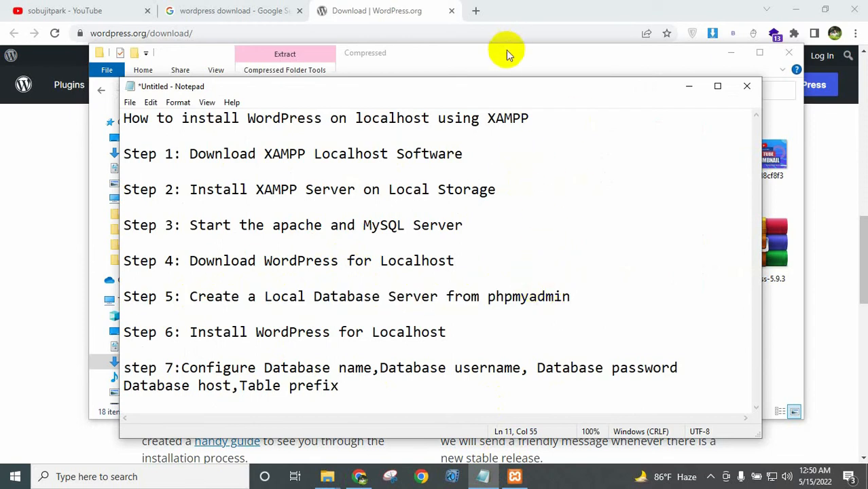
Load localhost/phpmyadmin in a new tab, pointing out the localhost and phpmyadmin address parts.
{"action": "left_click", "coordinate": [478, 11]}
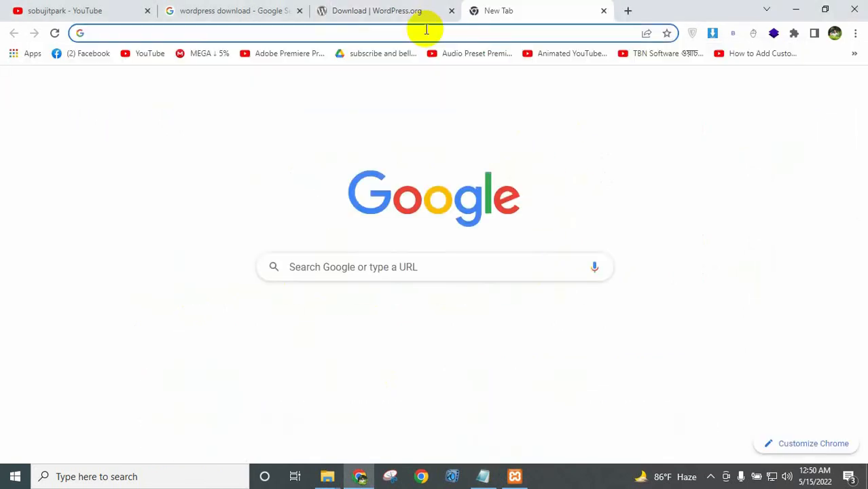
{"action": "type", "text": "localhost"}
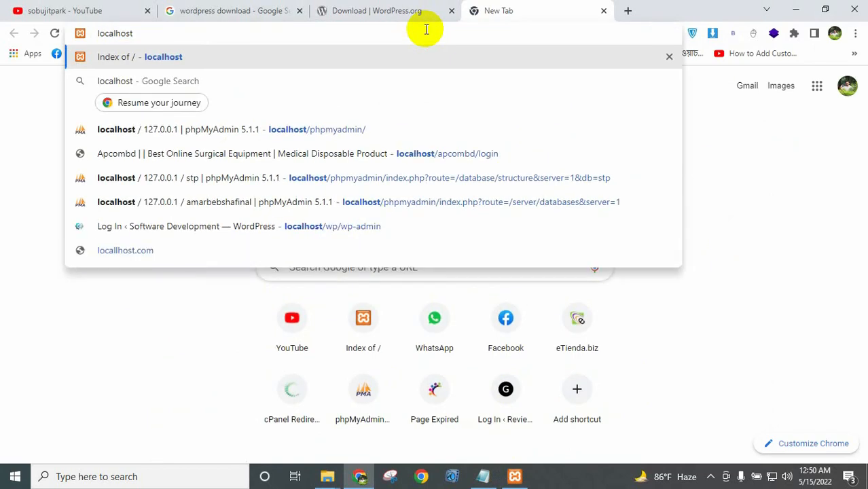
{"action": "type", "text": "/p"}
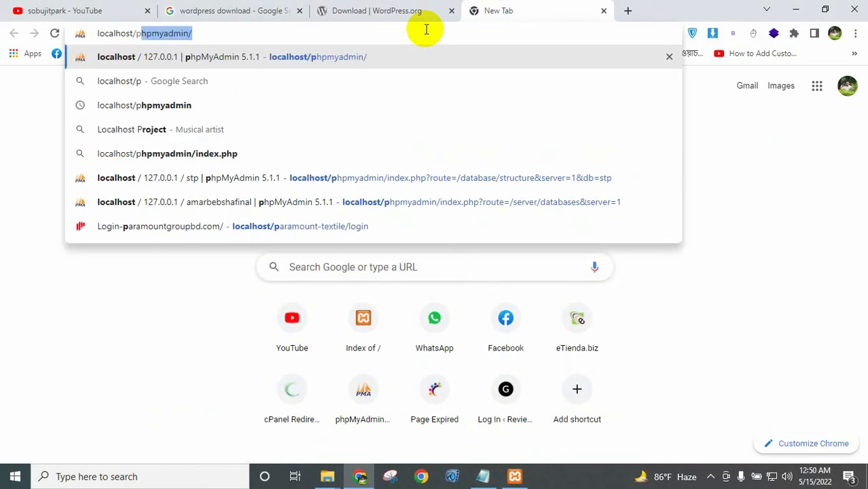
{"action": "key", "text": "Return"}
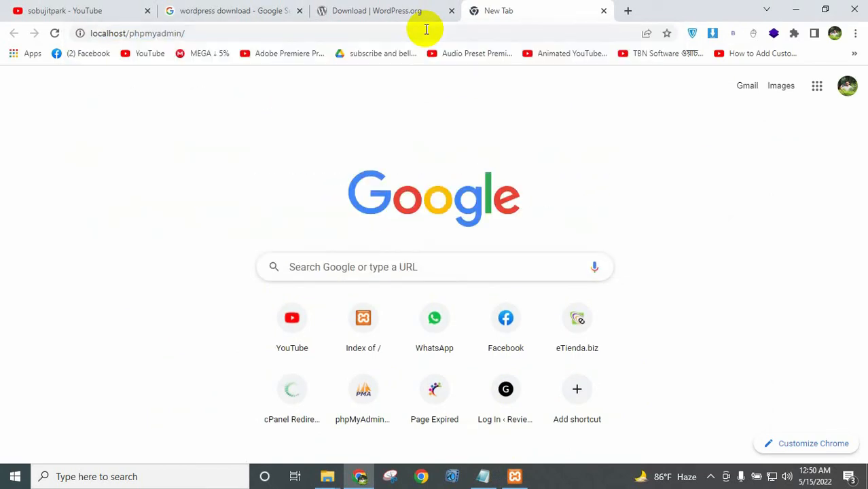
{"action": "double_click", "coordinate": [118, 32]}
{"action": "double_click", "coordinate": [161, 32]}
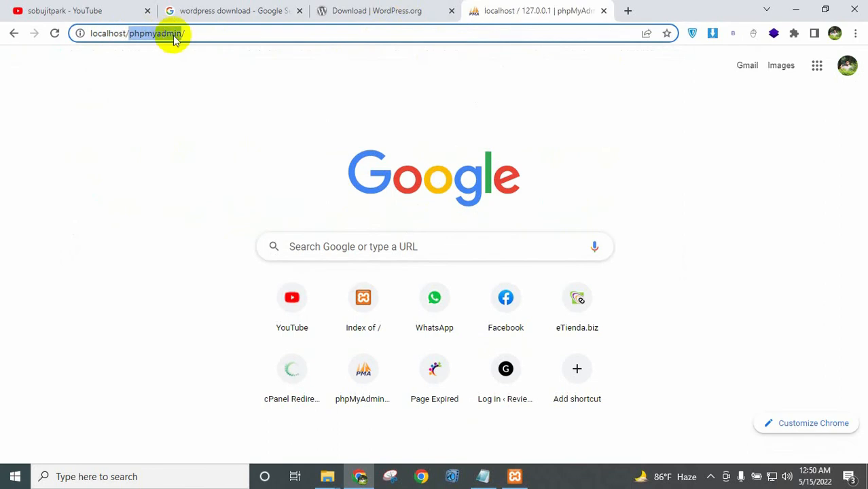
{"action": "left_click", "coordinate": [201, 33]}
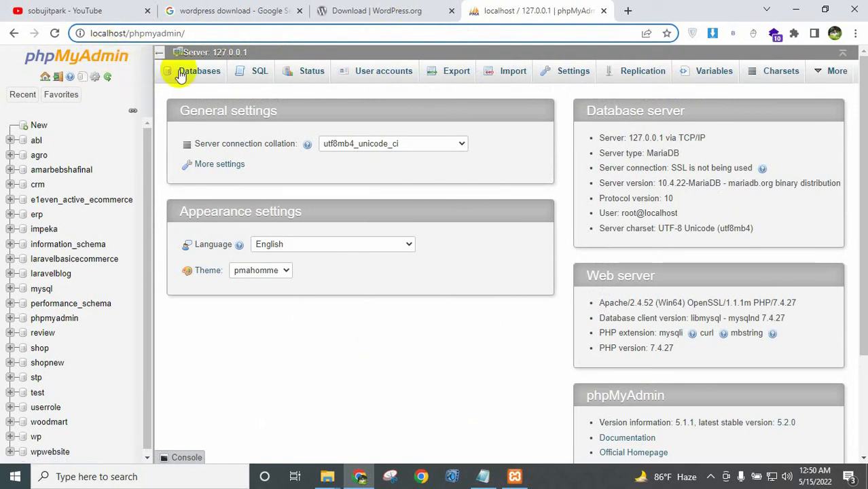
Create the 'wordpressinstall' database with utf8_general_ci collation and open it.
{"action": "left_click", "coordinate": [50, 128]}
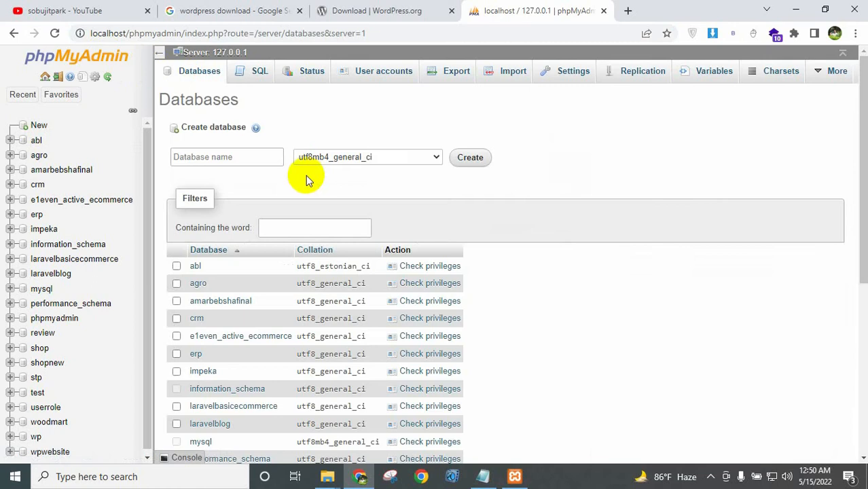
{"action": "left_click", "coordinate": [242, 157]}
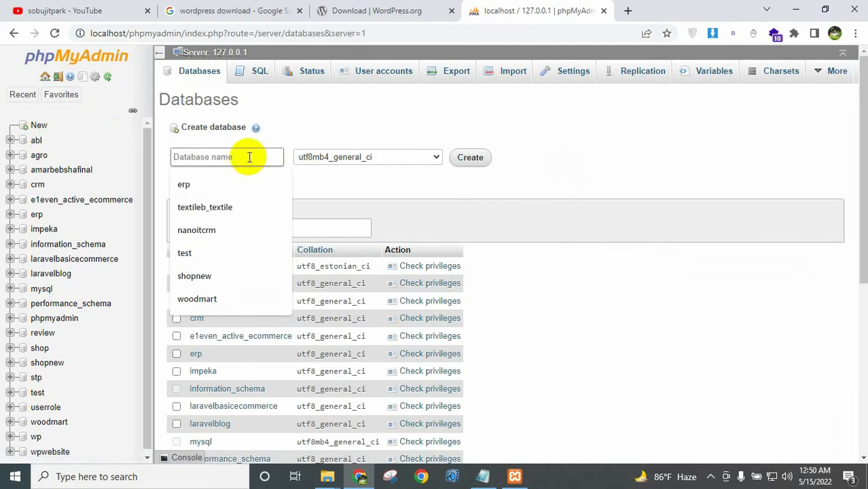
{"action": "type", "text": "wordpressinstall"}
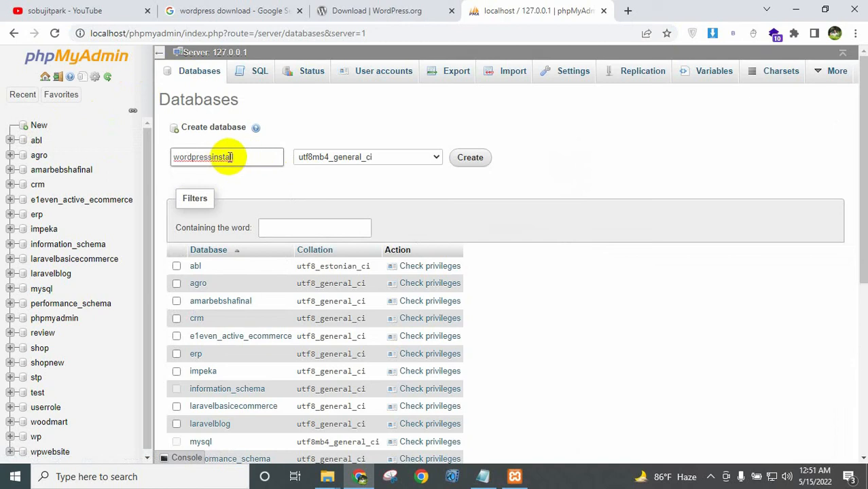
{"action": "double_click", "coordinate": [219, 156]}
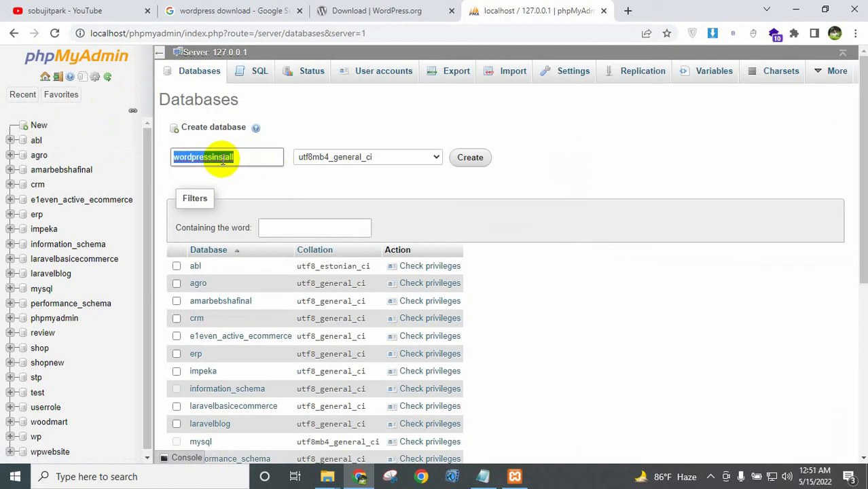
{"action": "left_click", "coordinate": [332, 157]}
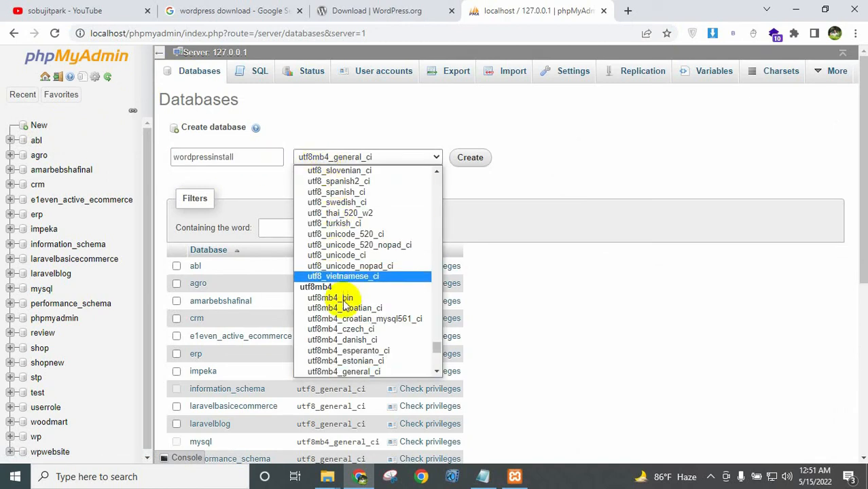
{"action": "scroll", "coordinate": [349, 296], "scroll_direction": "down", "scroll_amount": 5}
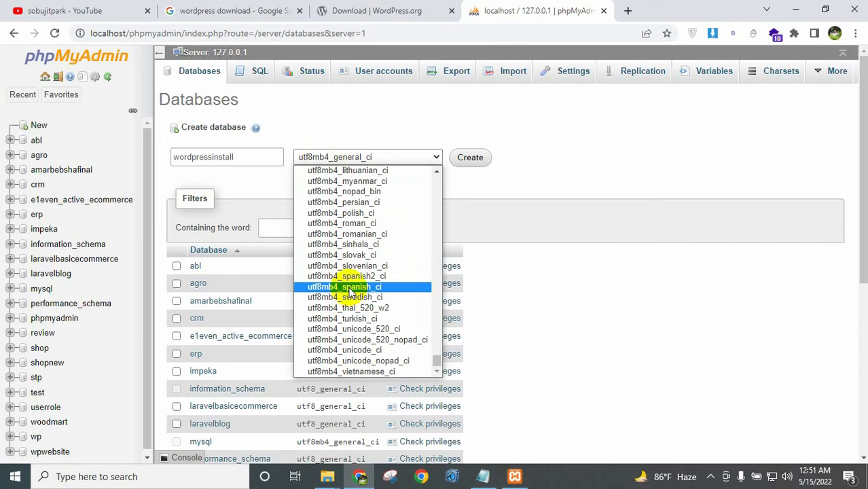
{"action": "scroll", "coordinate": [351, 292], "scroll_direction": "up", "scroll_amount": 10}
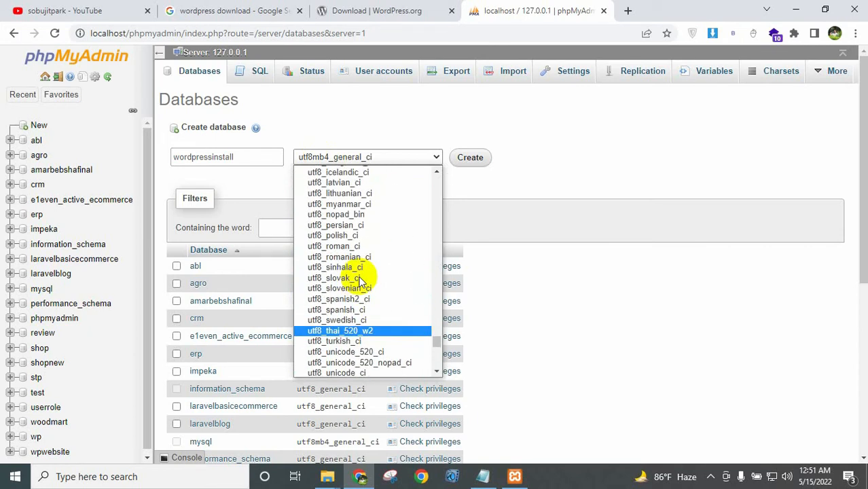
{"action": "scroll", "coordinate": [365, 271], "scroll_direction": "up", "scroll_amount": 4}
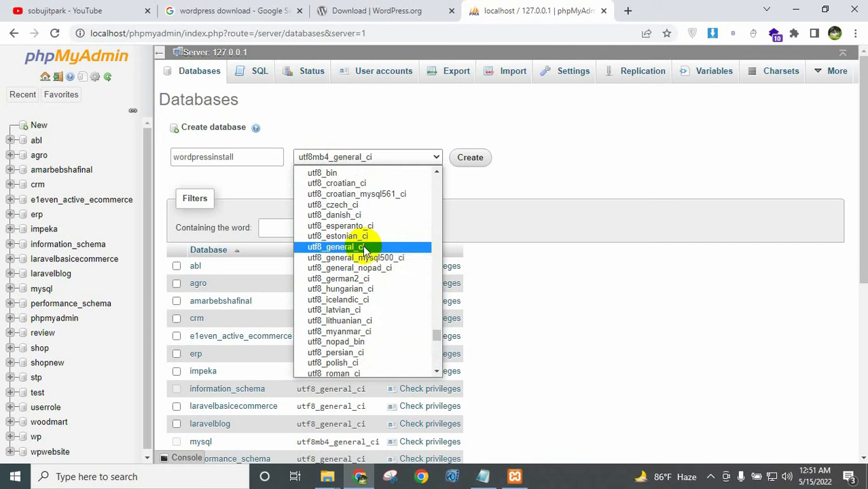
{"action": "left_click", "coordinate": [365, 247]}
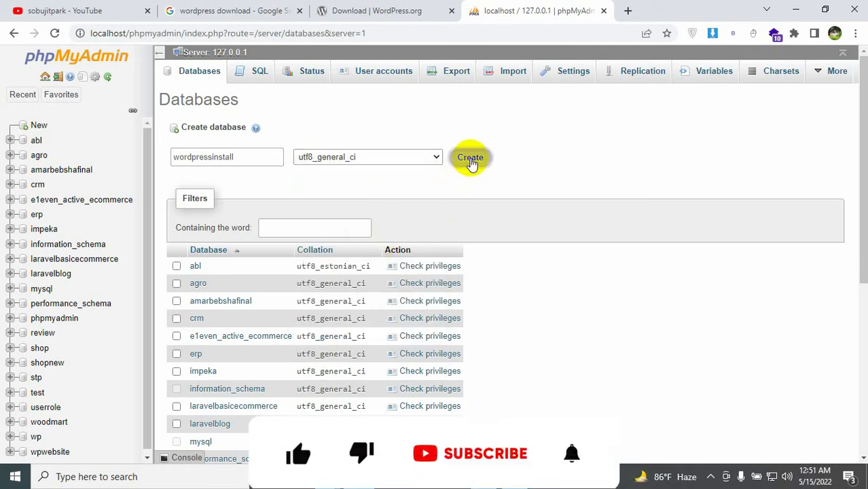
{"action": "left_click", "coordinate": [470, 158]}
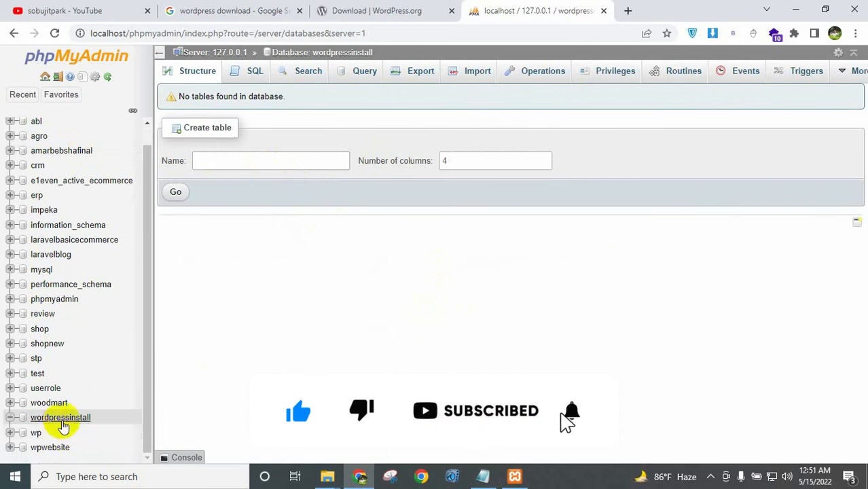
{"action": "left_click", "coordinate": [60, 420]}
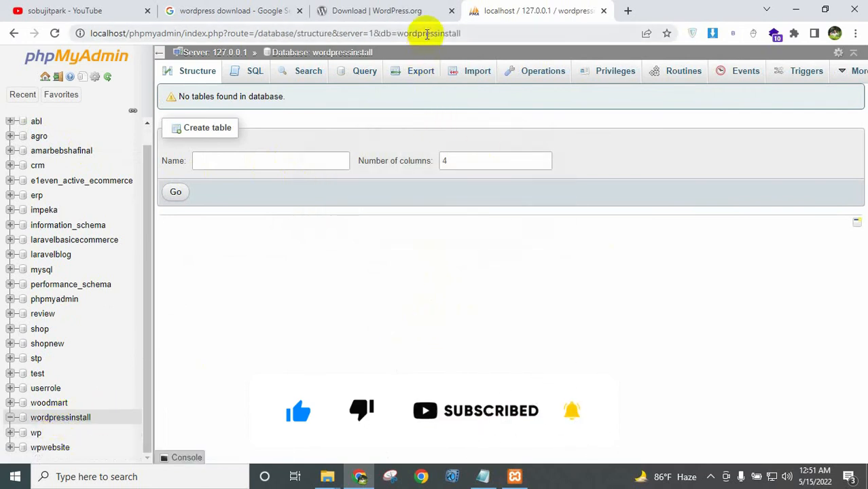
{"action": "double_click", "coordinate": [424, 32]}
Check the Step 5 database-creation and Step 6 install notes in Notepad, then minimize it.
{"action": "left_click", "coordinate": [483, 478]}
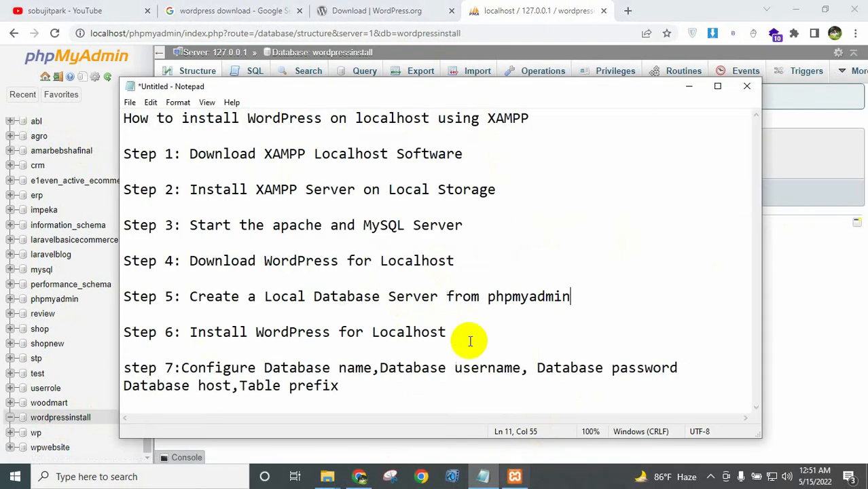
{"action": "left_click_drag", "start_coordinate": [190, 296], "coordinate": [573, 293]}
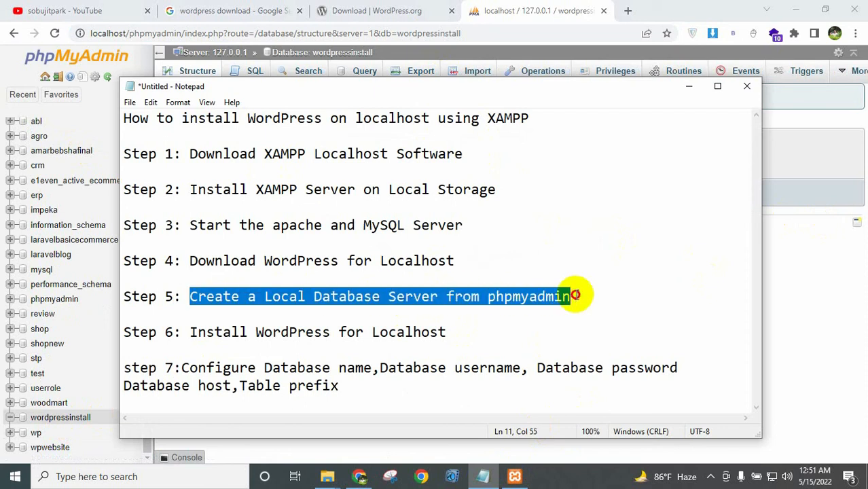
{"action": "left_click", "coordinate": [501, 307]}
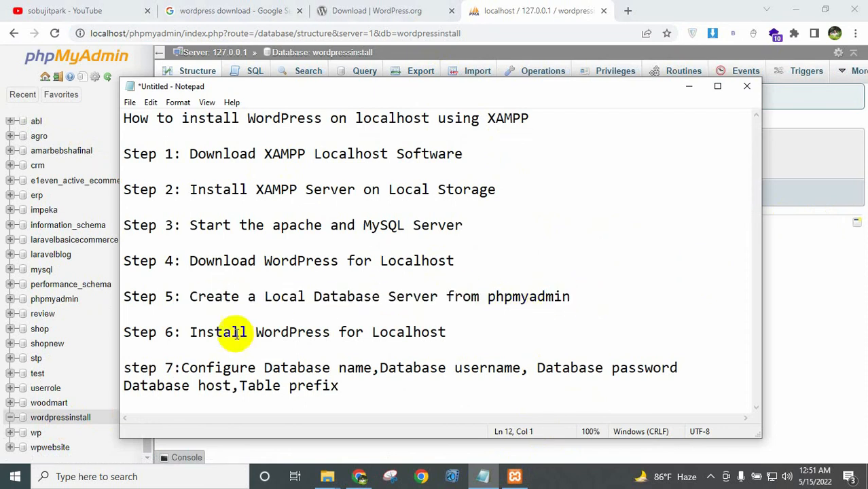
{"action": "left_click_drag", "start_coordinate": [190, 330], "coordinate": [461, 325]}
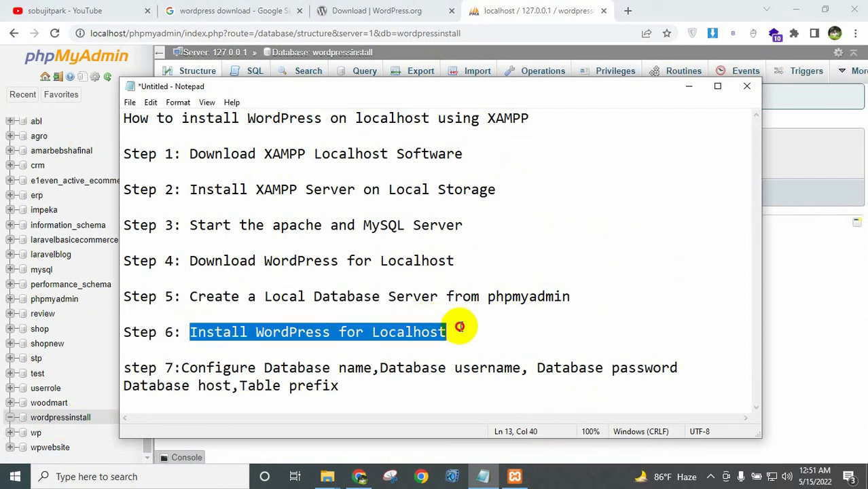
{"action": "left_click", "coordinate": [461, 327]}
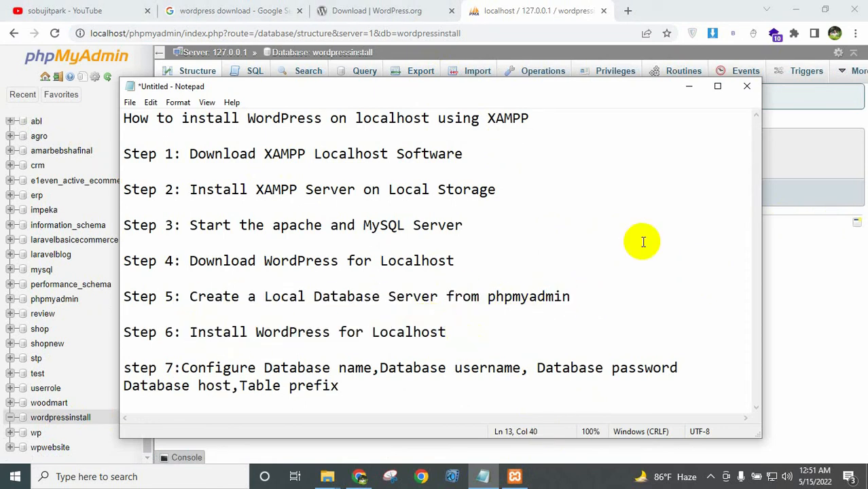
{"action": "left_click", "coordinate": [690, 88]}
{"action": "mouse_move", "coordinate": [330, 477]}
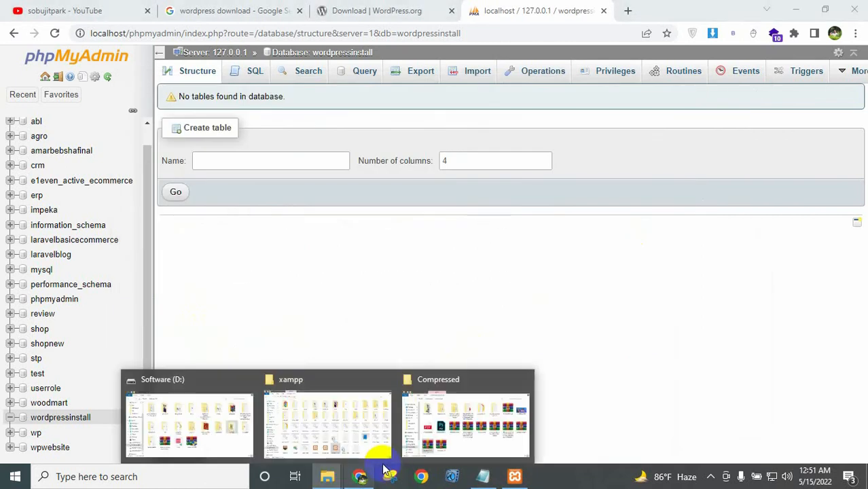
Copy the wordpress-5.9.3_2 ZIP archive from Downloads\Compressed.
{"action": "left_click", "coordinate": [224, 418]}
{"action": "scroll", "coordinate": [158, 187], "scroll_direction": "up", "scroll_amount": 1}
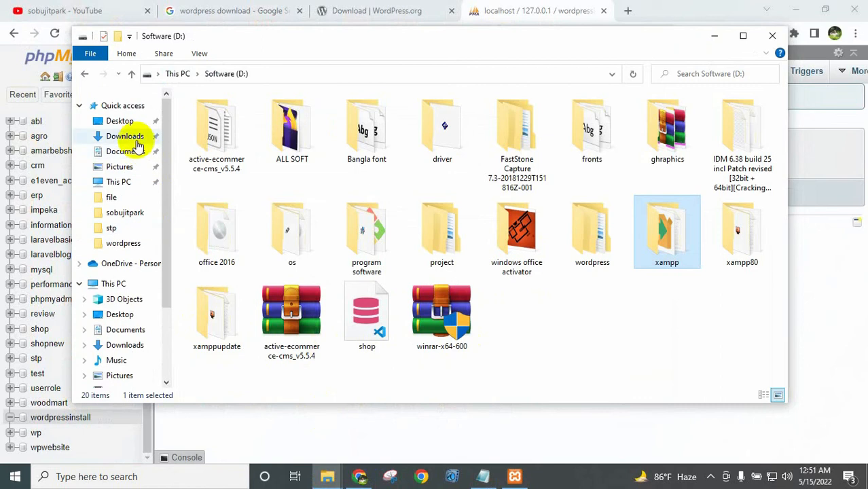
{"action": "left_click", "coordinate": [124, 136]}
{"action": "double_click", "coordinate": [229, 169]}
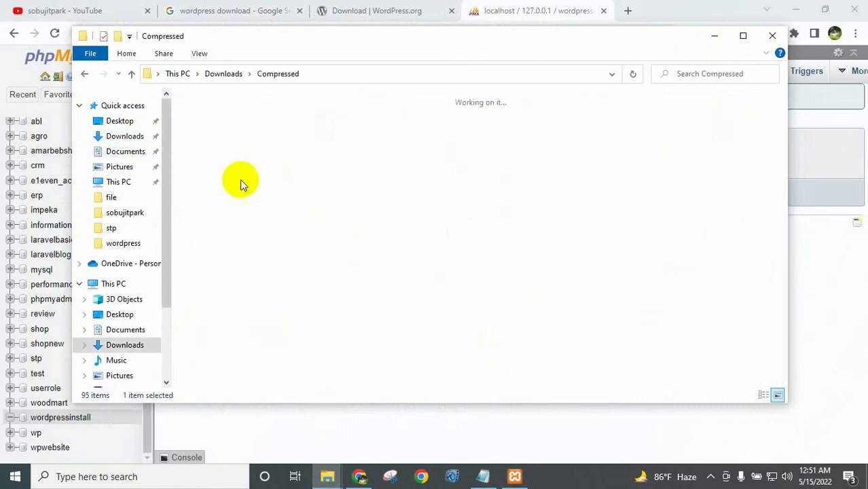
{"action": "right_click", "coordinate": [216, 330]}
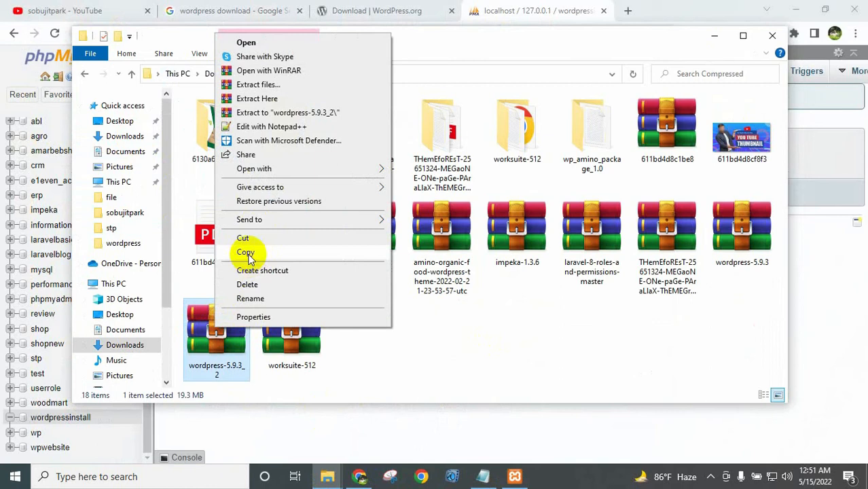
{"action": "left_click", "coordinate": [245, 252]}
Create a new folder named wordpressinstall in D:\xampp\htdocs.
{"action": "scroll", "coordinate": [145, 331], "scroll_direction": "down", "scroll_amount": 2}
{"action": "scroll", "coordinate": [160, 346], "scroll_direction": "down", "scroll_amount": 1}
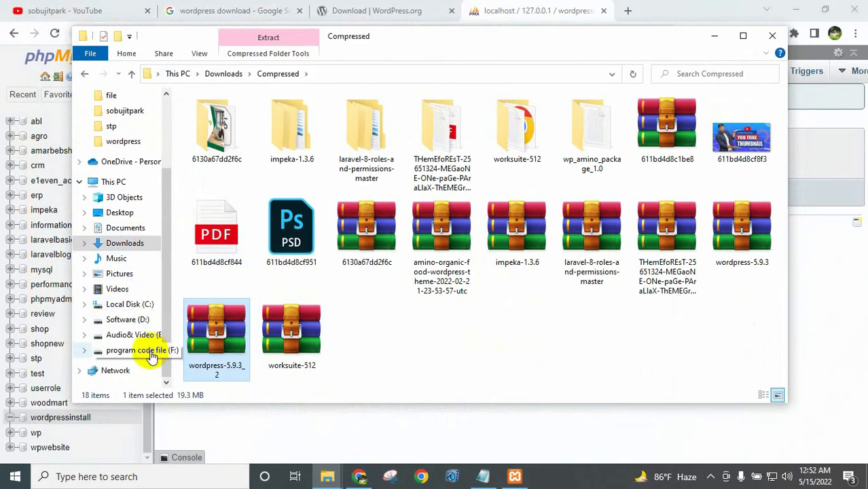
{"action": "left_click", "coordinate": [125, 319]}
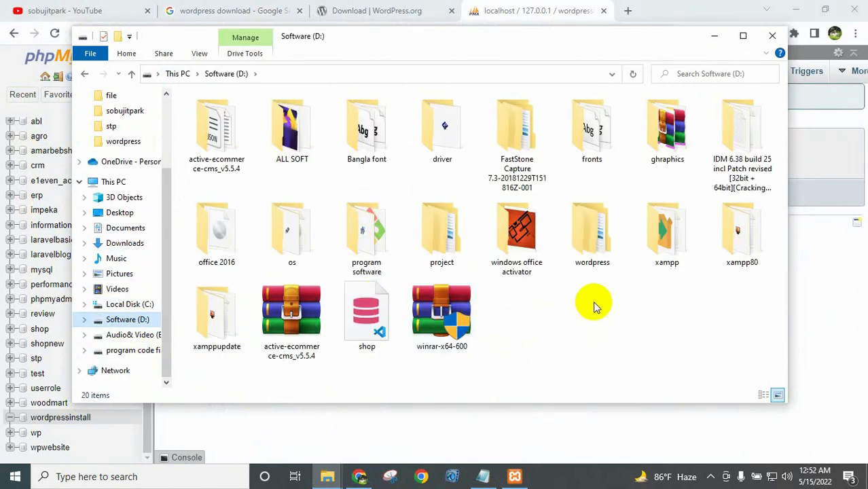
{"action": "double_click", "coordinate": [665, 232]}
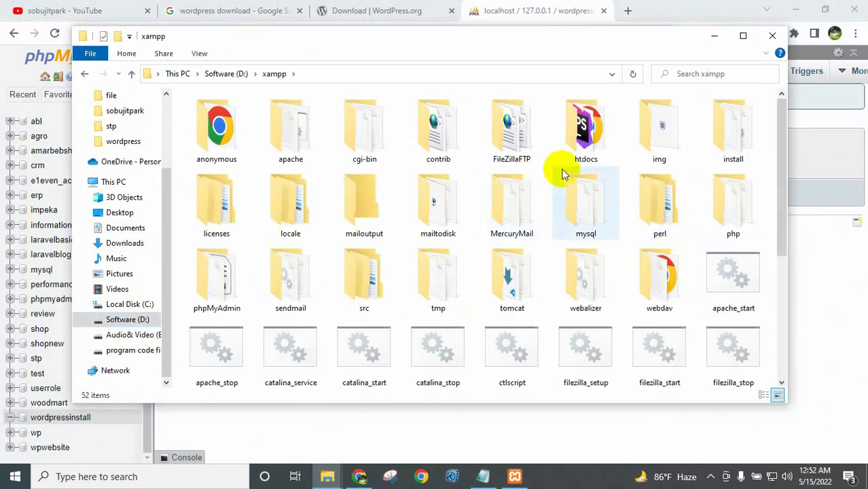
{"action": "double_click", "coordinate": [582, 151]}
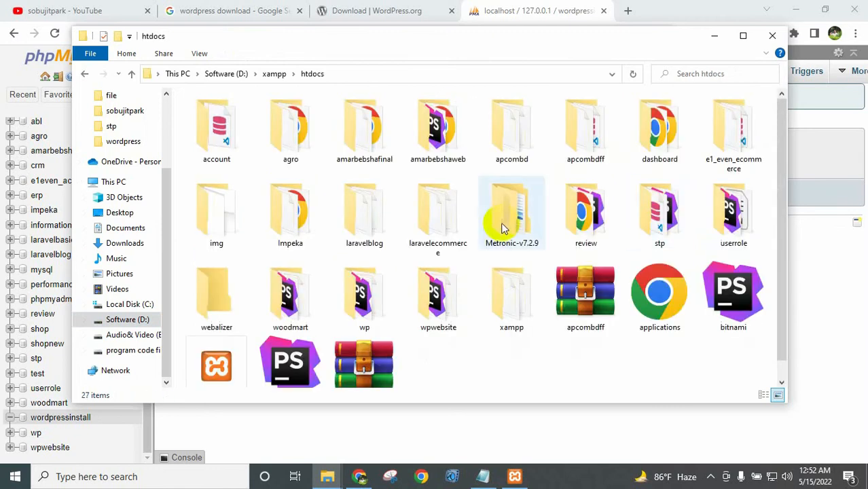
{"action": "scroll", "coordinate": [466, 355], "scroll_direction": "down", "scroll_amount": 1}
{"action": "right_click", "coordinate": [466, 351]}
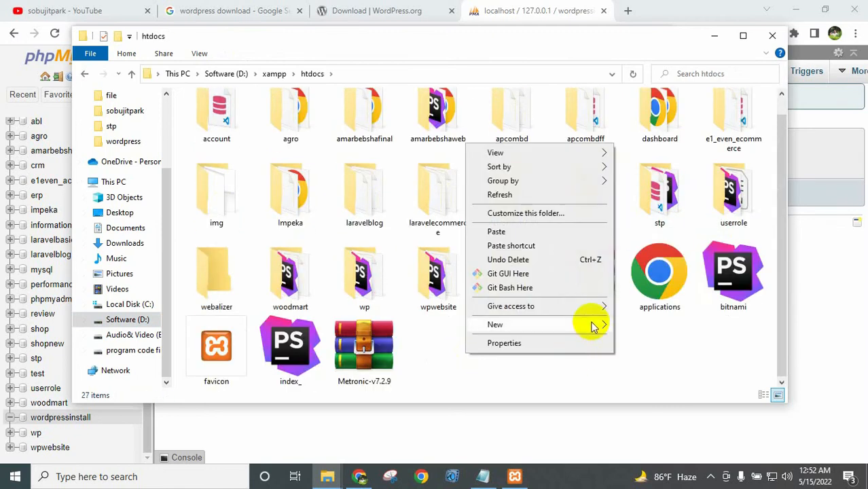
{"action": "mouse_move", "coordinate": [591, 324]}
{"action": "left_click", "coordinate": [650, 327]}
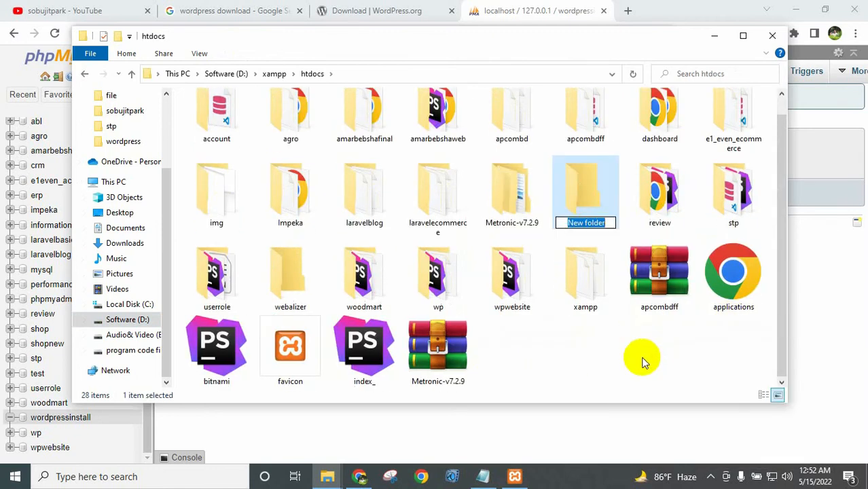
{"action": "type", "text": "wordpressinsta"}
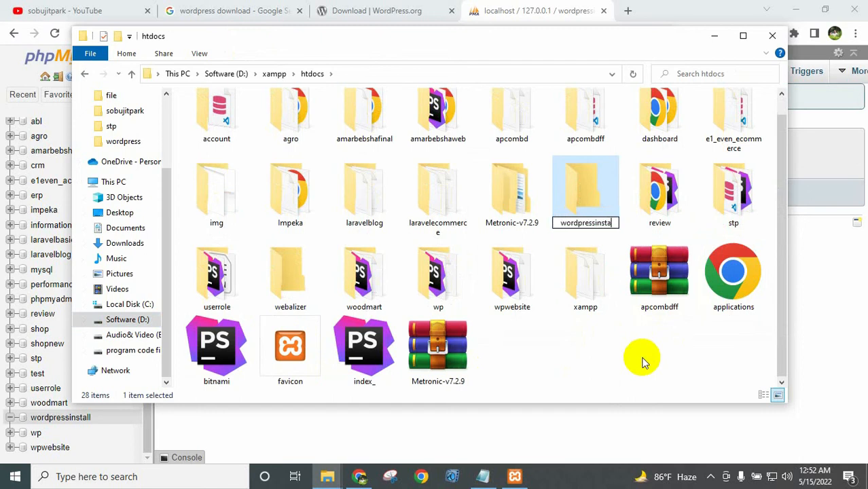
{"action": "type", "text": "ll"}
{"action": "key", "text": "Return"}
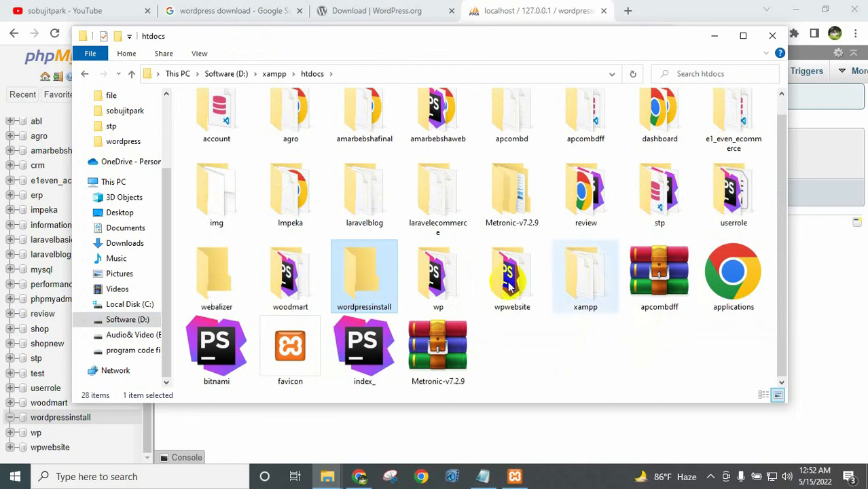
Paste the wordpress-5.9.3_2 archive into the new wordpressinstall folder.
{"action": "double_click", "coordinate": [380, 290]}
{"action": "right_click", "coordinate": [330, 246]}
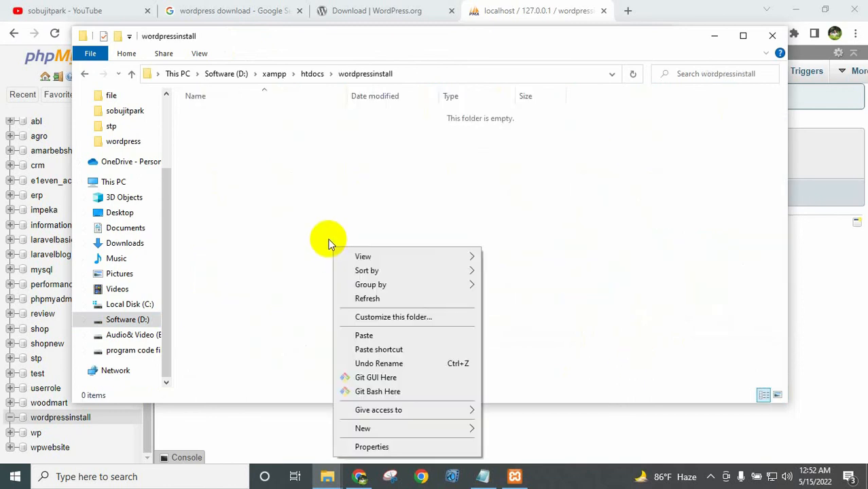
{"action": "left_click", "coordinate": [363, 335]}
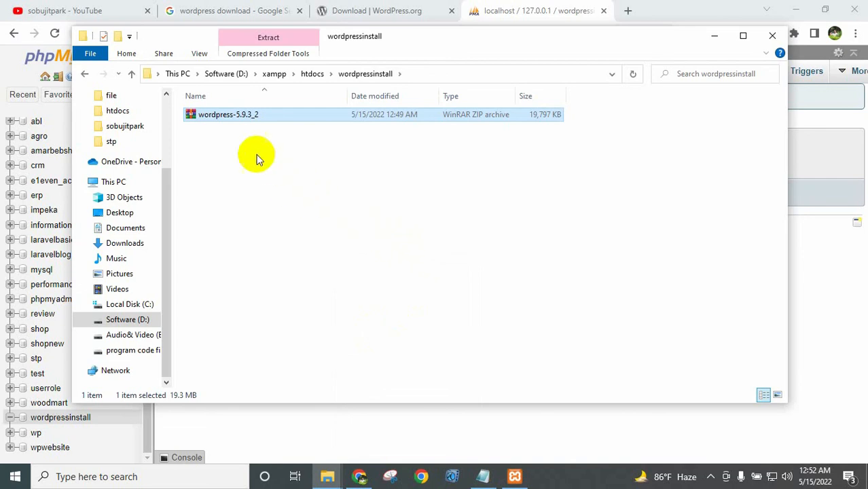
Extract the WordPress ZIP with WinRAR into the suggested wordpress-5.9.3_2 folder.
{"action": "right_click", "coordinate": [240, 121]}
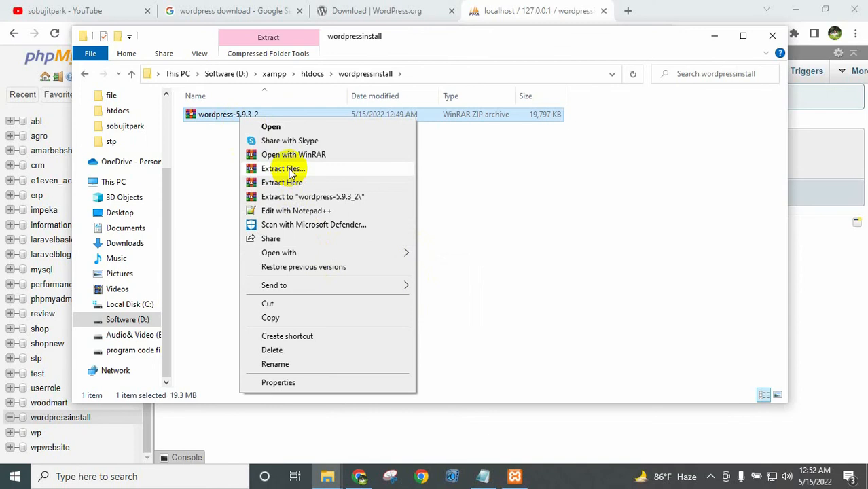
{"action": "left_click", "coordinate": [290, 171]}
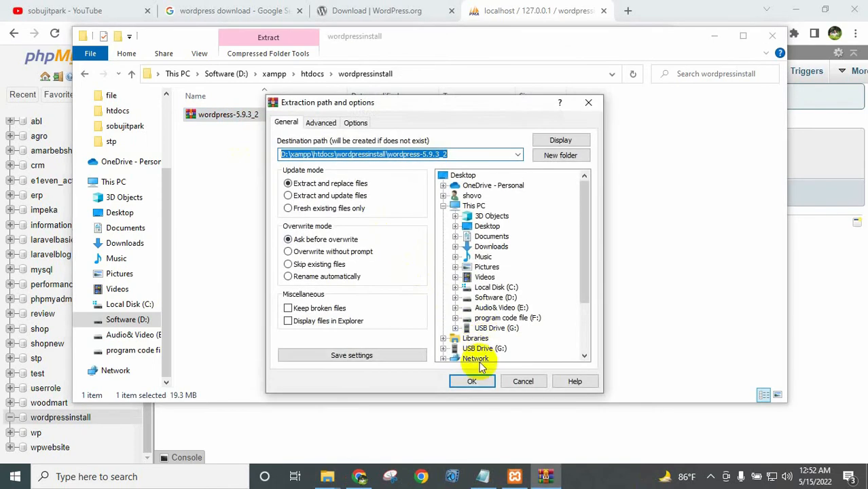
{"action": "left_click", "coordinate": [469, 382]}
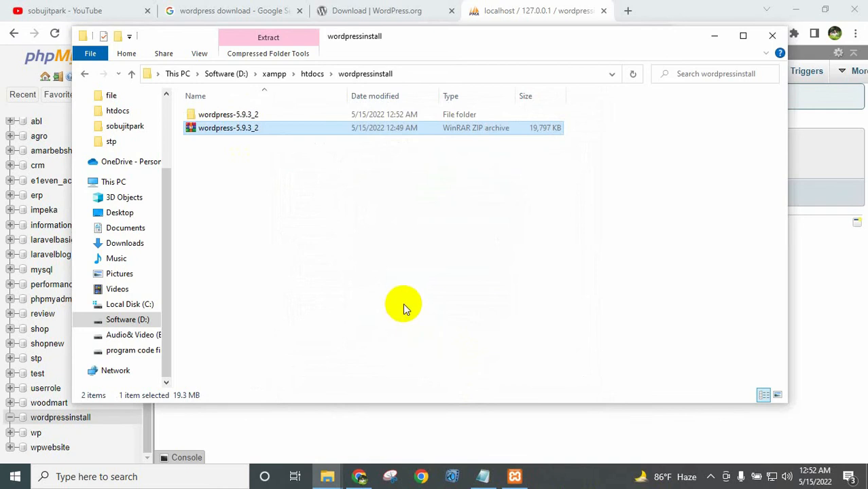
Move the 19 WordPress files from the inner wordpress folder directly into wordpressinstall.
{"action": "double_click", "coordinate": [268, 115]}
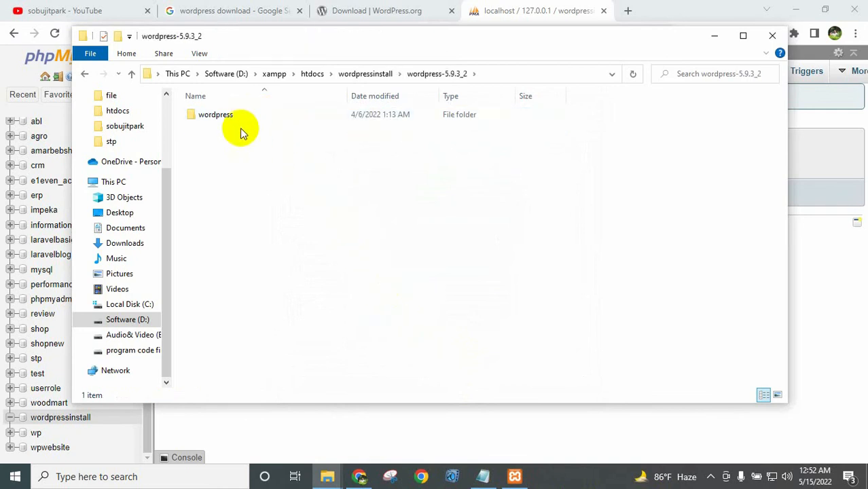
{"action": "double_click", "coordinate": [230, 117]}
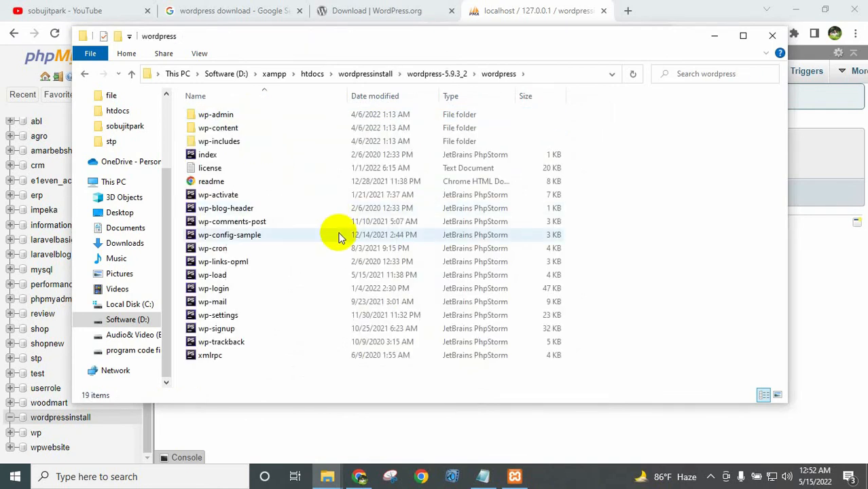
{"action": "key", "text": "ctrl+a"}
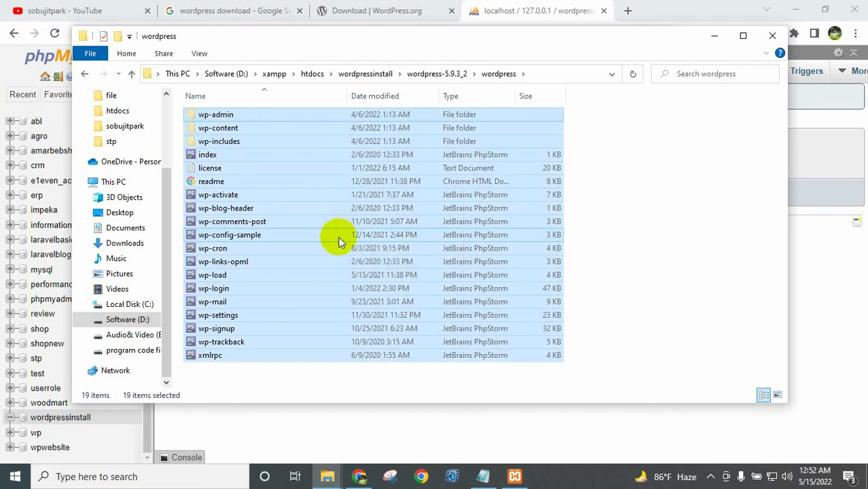
{"action": "left_click", "coordinate": [367, 74]}
{"action": "right_click", "coordinate": [264, 184]}
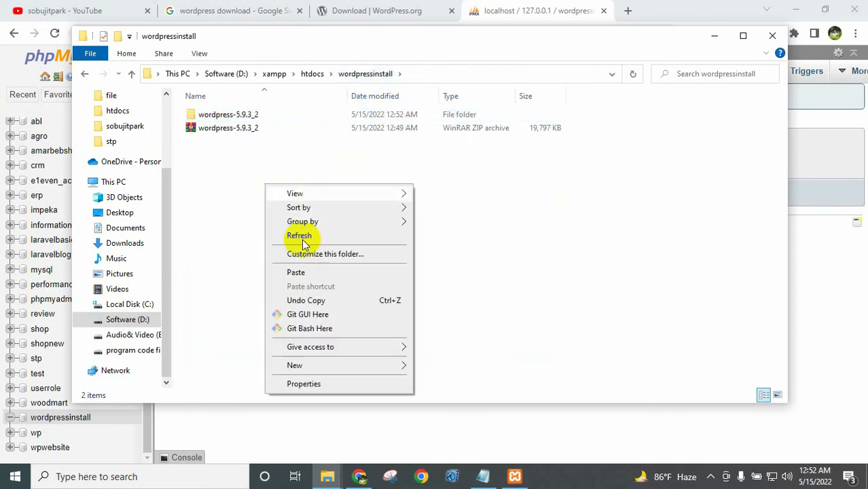
{"action": "left_click", "coordinate": [317, 273]}
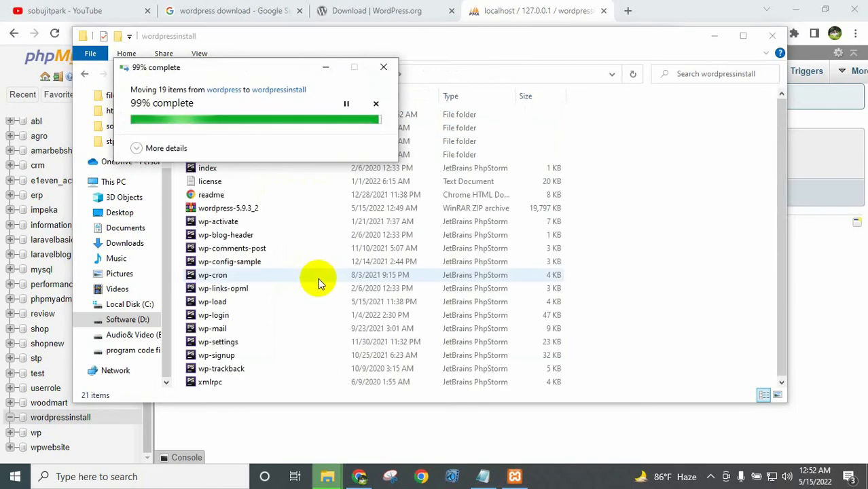
{"action": "left_click", "coordinate": [776, 396]}
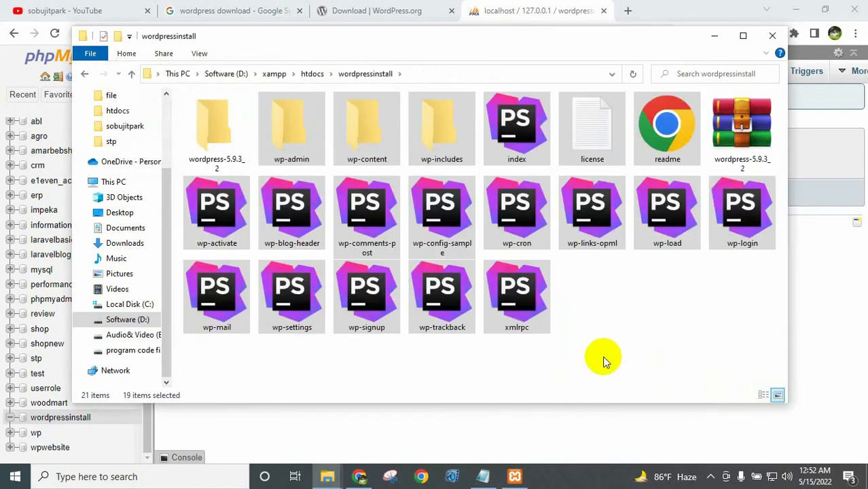
{"action": "left_click", "coordinate": [611, 358]}
Delete the leftover ZIP archive and the extracted wordpress-5.9.3_2 folder.
{"action": "left_click", "coordinate": [734, 144]}
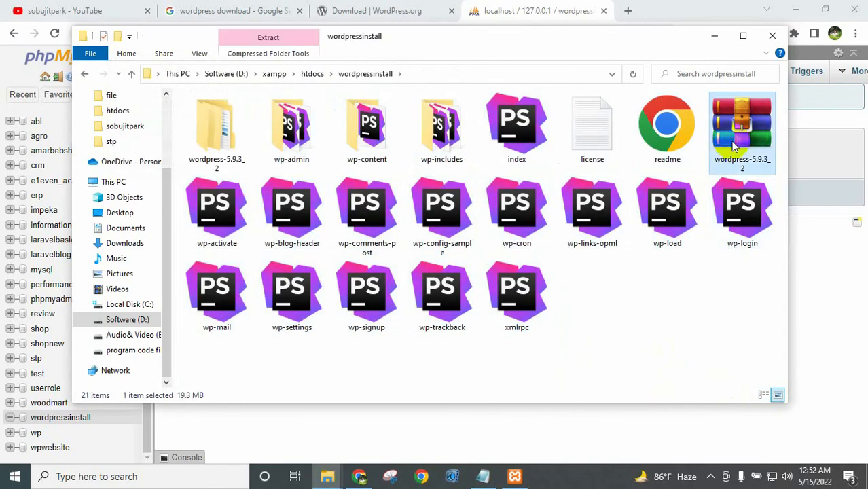
{"action": "left_click", "coordinate": [230, 158], "text": "ctrl"}
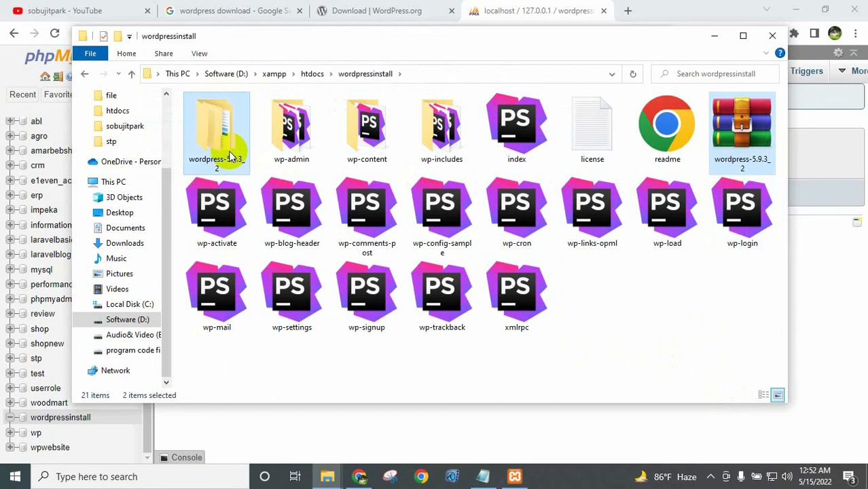
{"action": "right_click", "coordinate": [230, 149]}
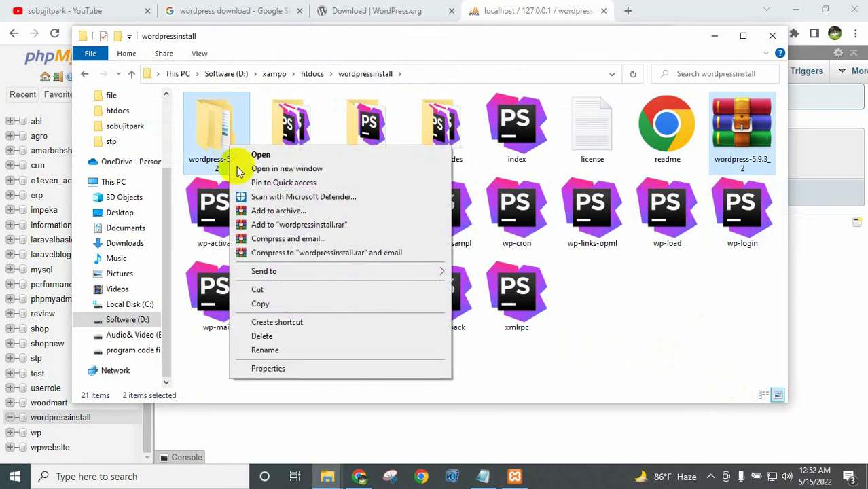
{"action": "left_click", "coordinate": [261, 336]}
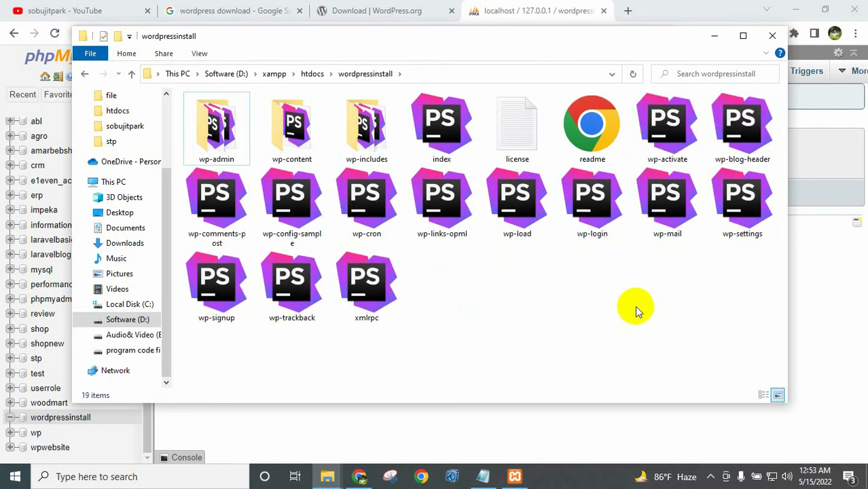
Minimize File Explorer and briefly check the install-steps notes.
{"action": "left_click", "coordinate": [713, 35]}
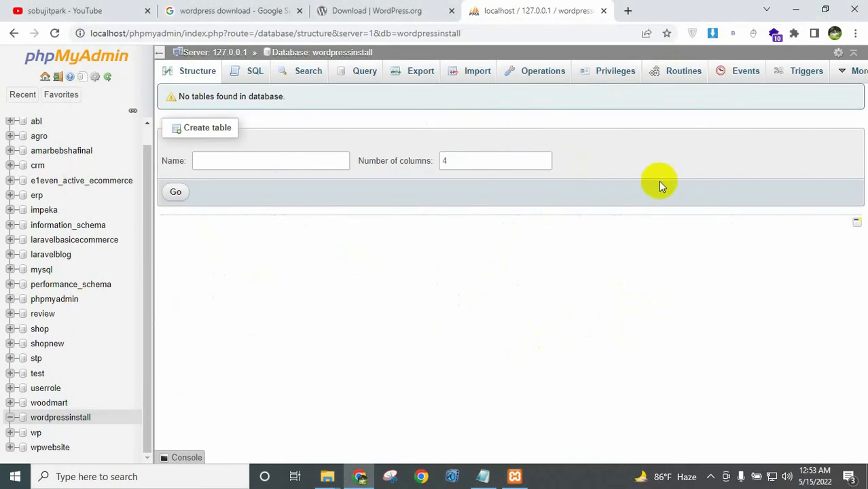
{"action": "left_click", "coordinate": [483, 476]}
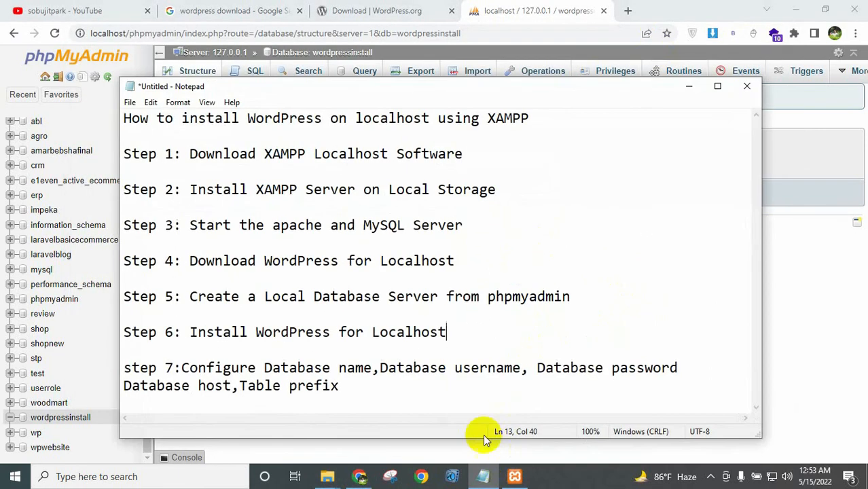
{"action": "left_click", "coordinate": [689, 89]}
Load localhost/ in a new Chrome tab and scroll to the wordpressinstall entry.
{"action": "left_click", "coordinate": [627, 11]}
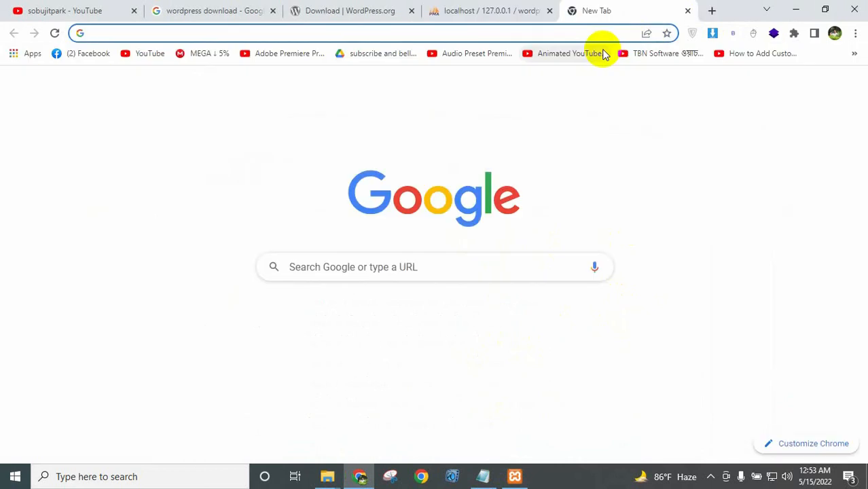
{"action": "type", "text": "localhost"}
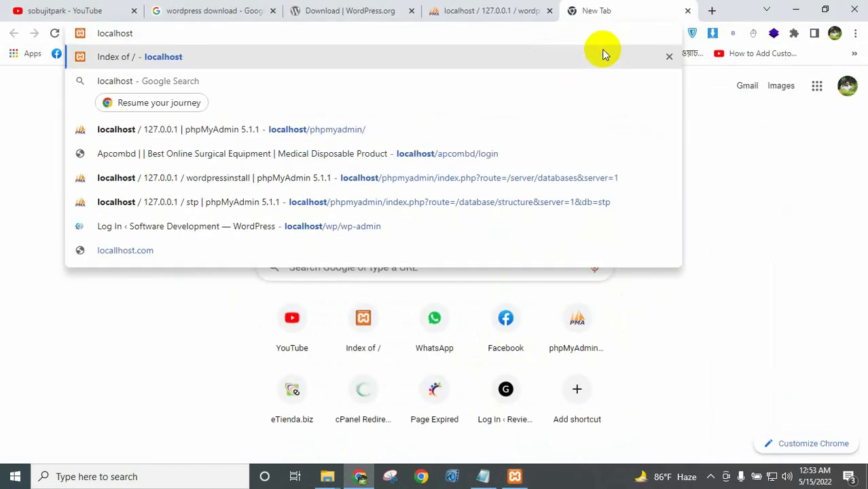
{"action": "type", "text": "/"}
{"action": "key", "text": "Return"}
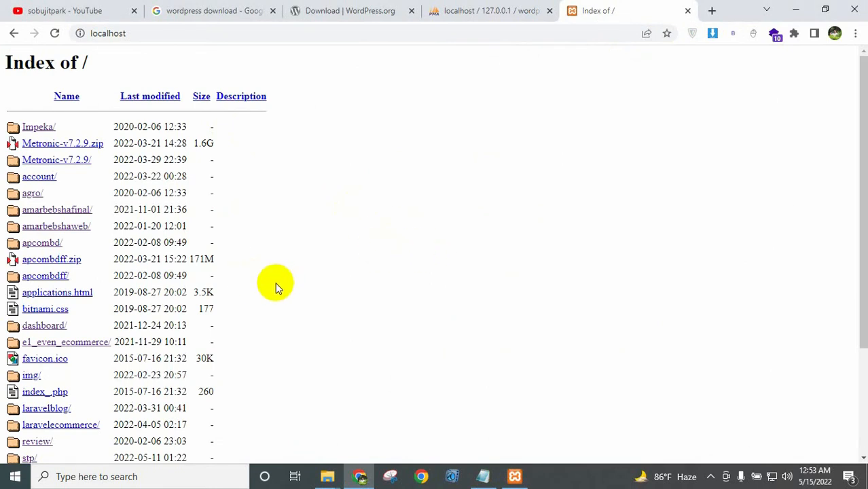
{"action": "scroll", "coordinate": [294, 322], "scroll_direction": "down", "scroll_amount": 3}
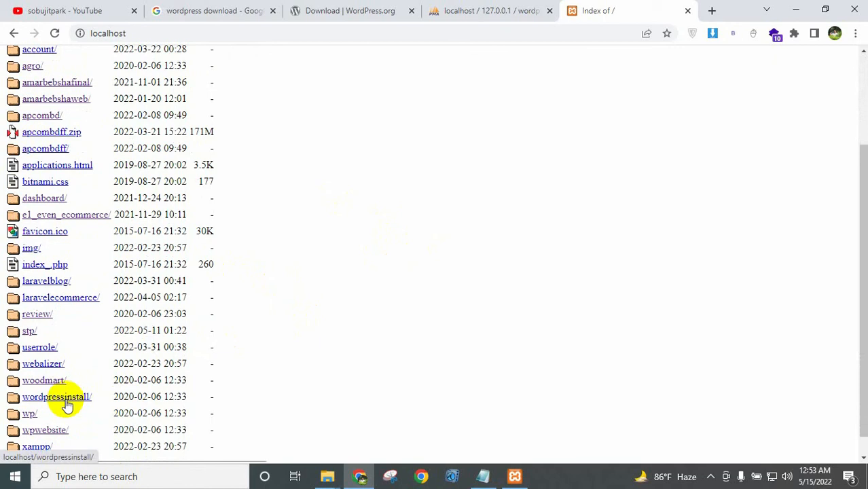
Open wordpressinstall/ to start setup, keeping English (United States) and continuing.
{"action": "left_click", "coordinate": [66, 404]}
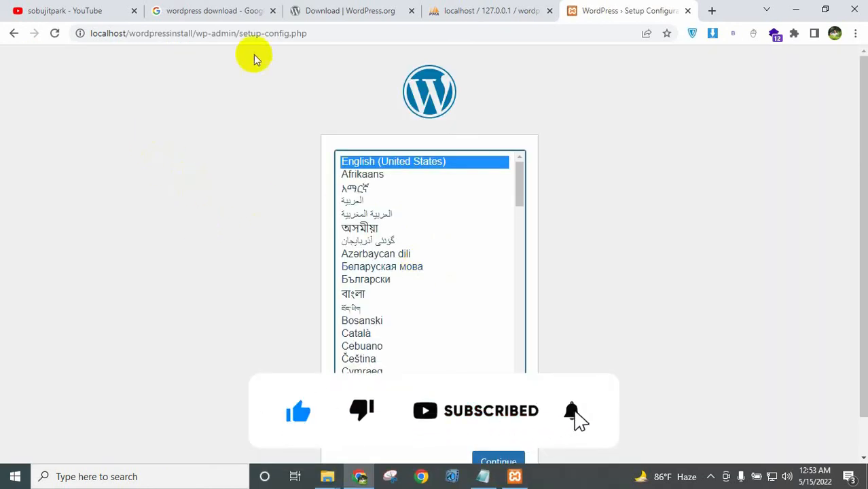
{"action": "left_click_drag", "start_coordinate": [242, 33], "coordinate": [318, 33]}
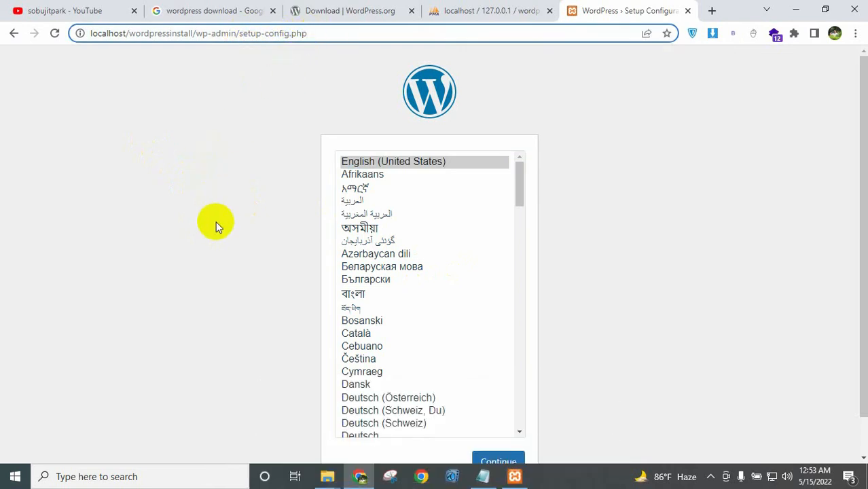
{"action": "scroll", "coordinate": [216, 277], "scroll_direction": "down", "scroll_amount": 1}
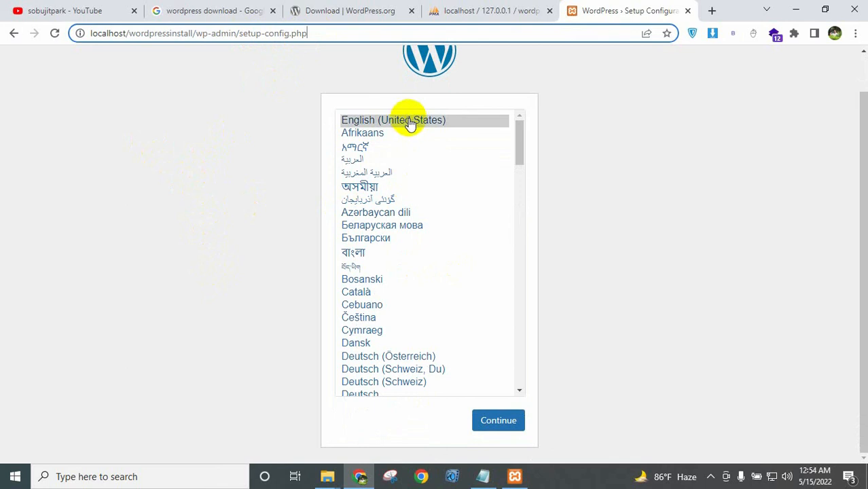
{"action": "left_click", "coordinate": [503, 423]}
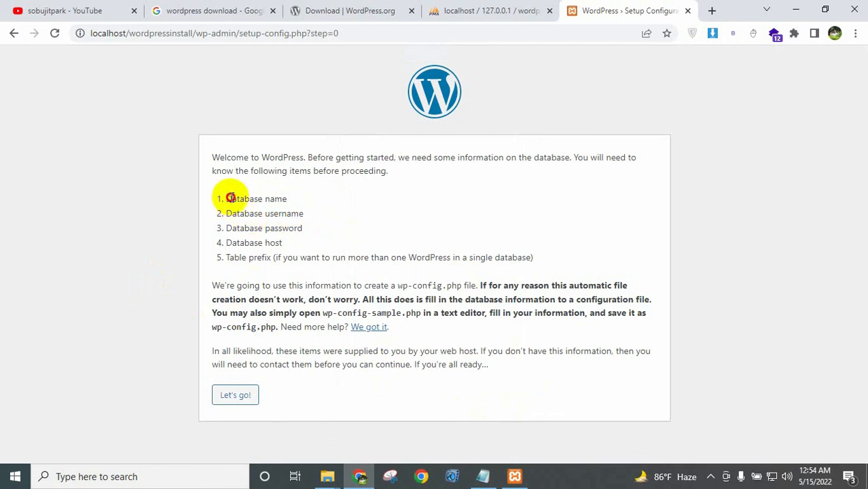
{"action": "left_click_drag", "start_coordinate": [227, 198], "coordinate": [287, 198]}
{"action": "left_click_drag", "start_coordinate": [227, 213], "coordinate": [303, 213]}
{"action": "left_click_drag", "start_coordinate": [229, 229], "coordinate": [302, 228]}
{"action": "left_click_drag", "start_coordinate": [228, 244], "coordinate": [287, 244]}
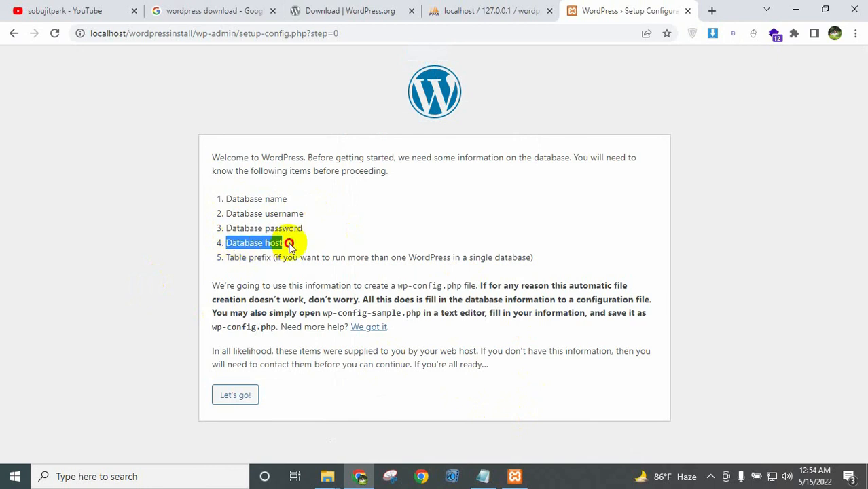
{"action": "left_click_drag", "start_coordinate": [231, 256], "coordinate": [272, 257]}
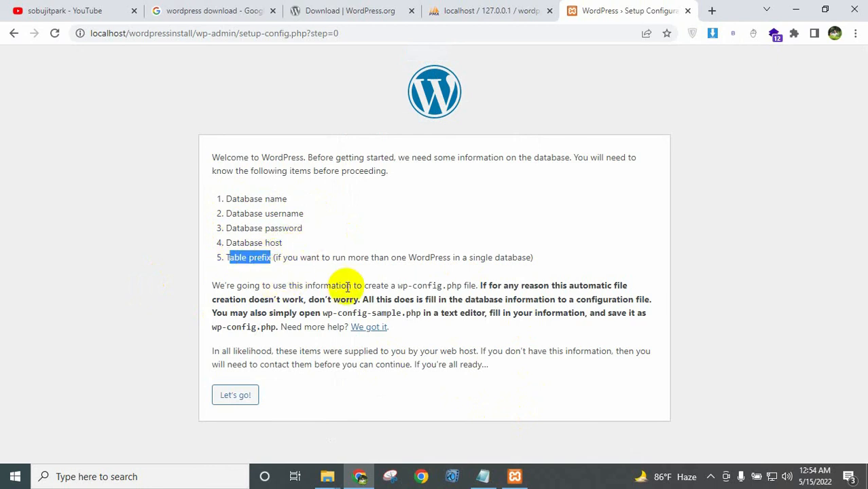
{"action": "left_click", "coordinate": [482, 476]}
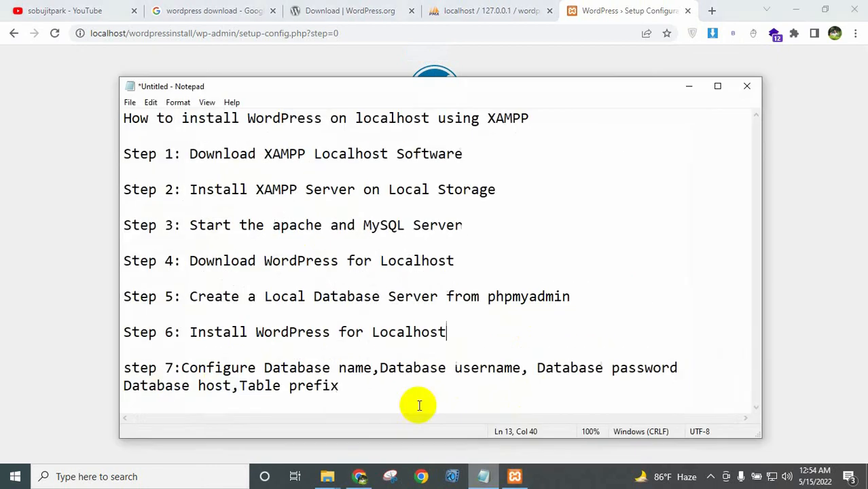
{"action": "left_click_drag", "start_coordinate": [124, 367], "coordinate": [174, 370]}
{"action": "double_click", "coordinate": [193, 367]}
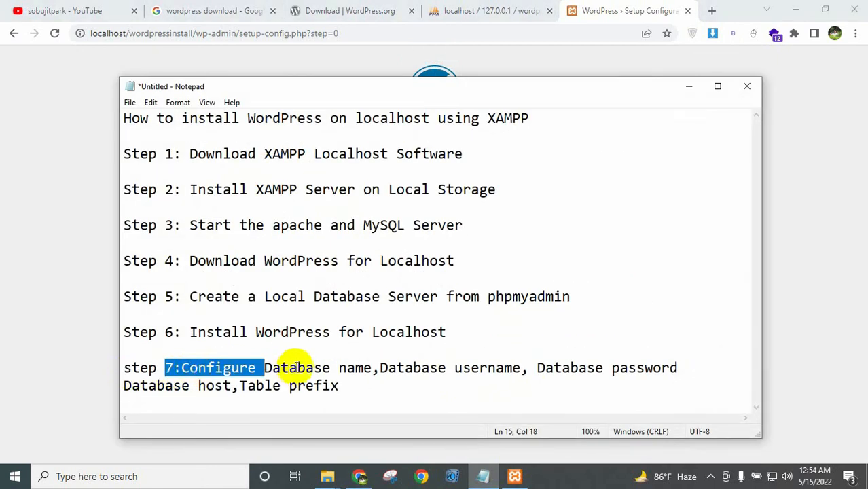
{"action": "left_click", "coordinate": [303, 367]}
{"action": "double_click", "coordinate": [303, 368]}
{"action": "left_click_drag", "start_coordinate": [262, 367], "coordinate": [678, 366]}
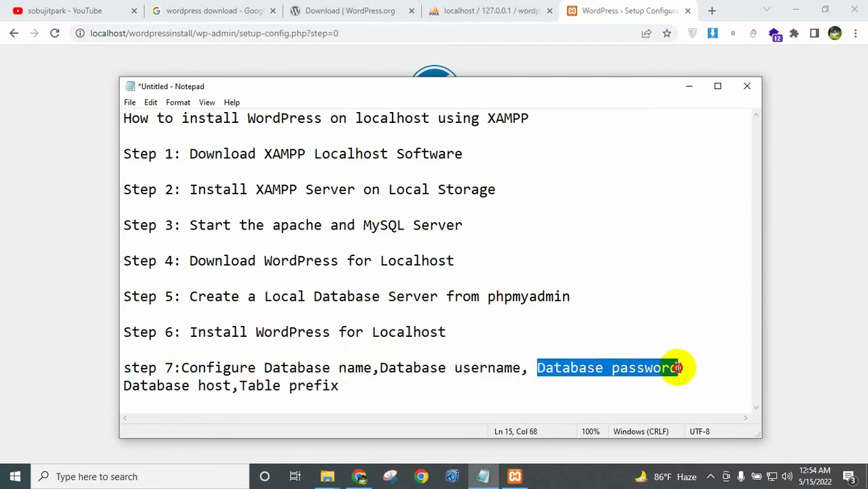
{"action": "left_click_drag", "start_coordinate": [123, 385], "coordinate": [348, 385]}
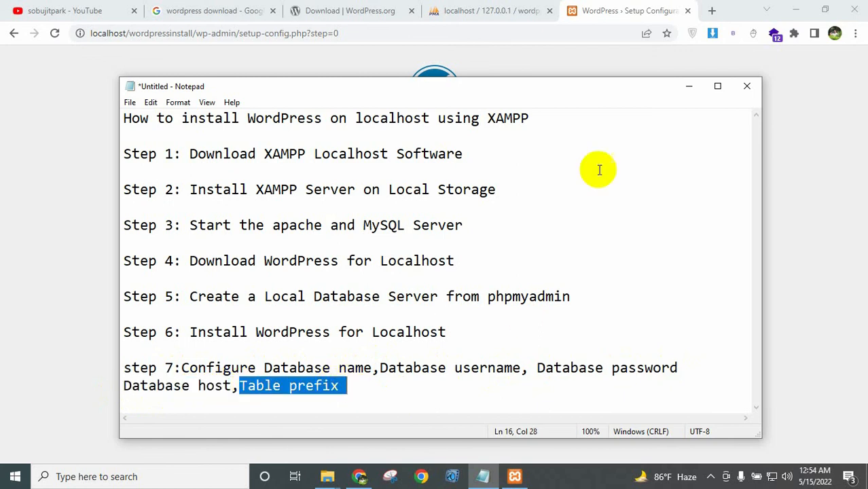
{"action": "left_click", "coordinate": [469, 14]}
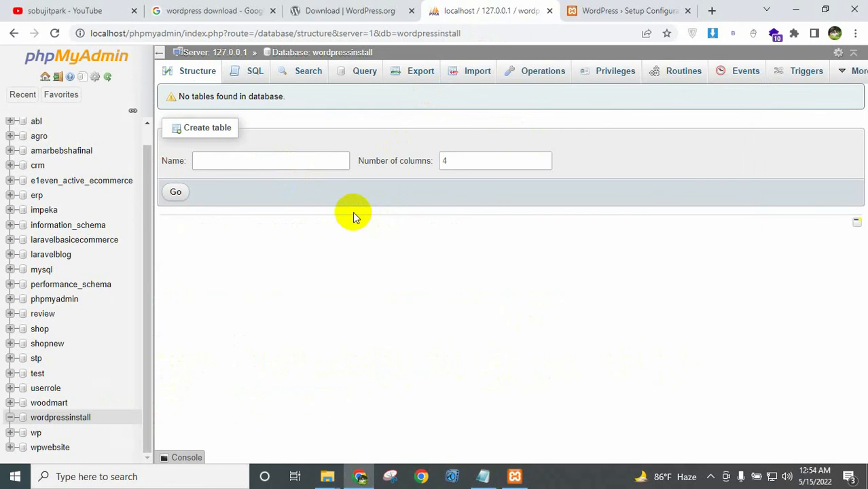
{"action": "double_click", "coordinate": [446, 32]}
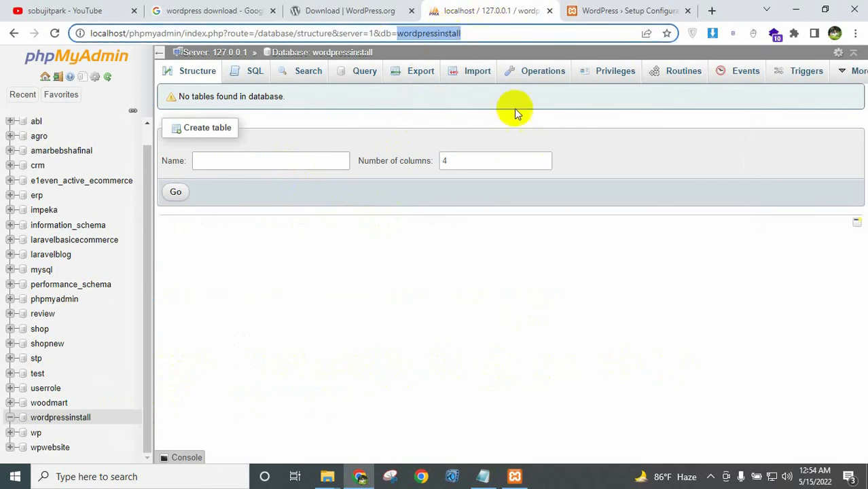
{"action": "left_click", "coordinate": [628, 11]}
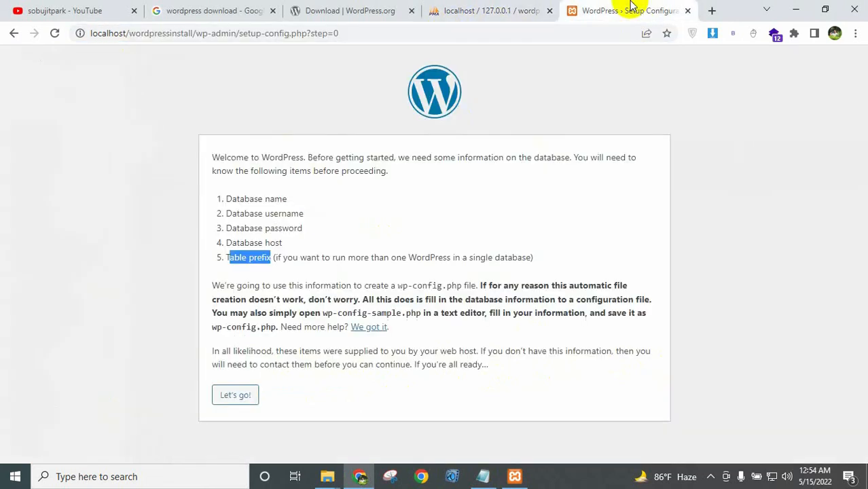
Fill Database Name with wordpressinstall, copied from phpMyAdmin.
{"action": "left_click", "coordinate": [397, 215]}
{"action": "left_click", "coordinate": [246, 400]}
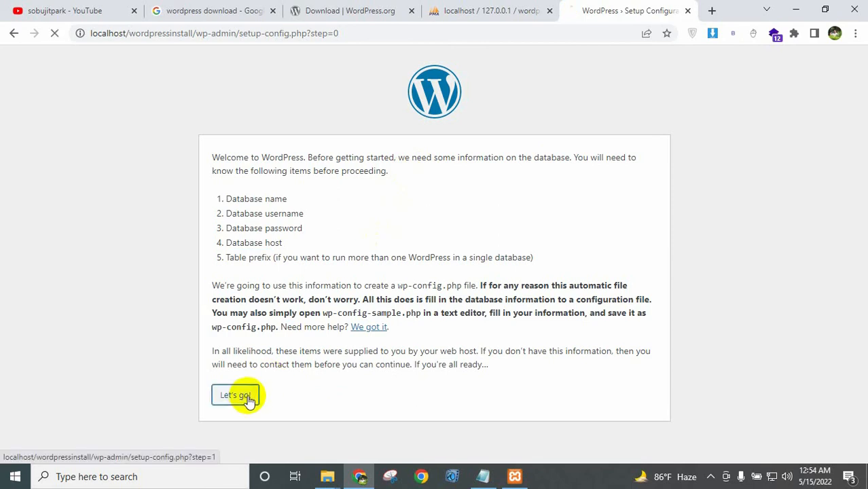
{"action": "left_click", "coordinate": [381, 190]}
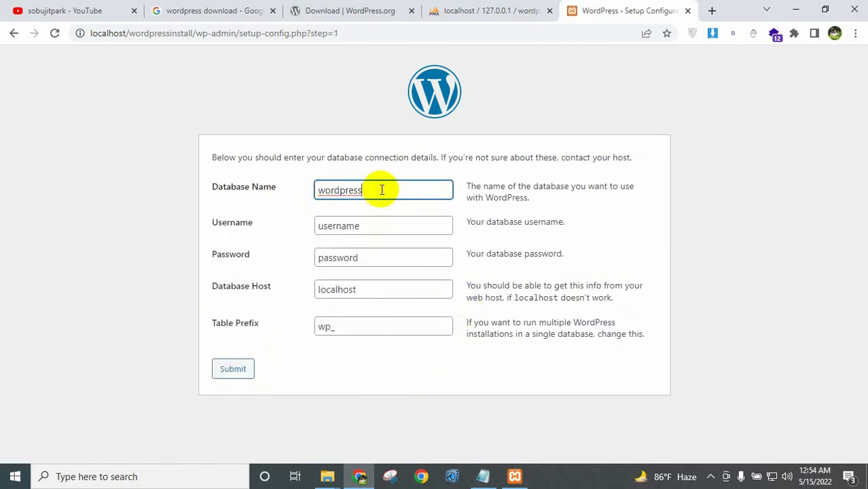
{"action": "left_click", "coordinate": [508, 9]}
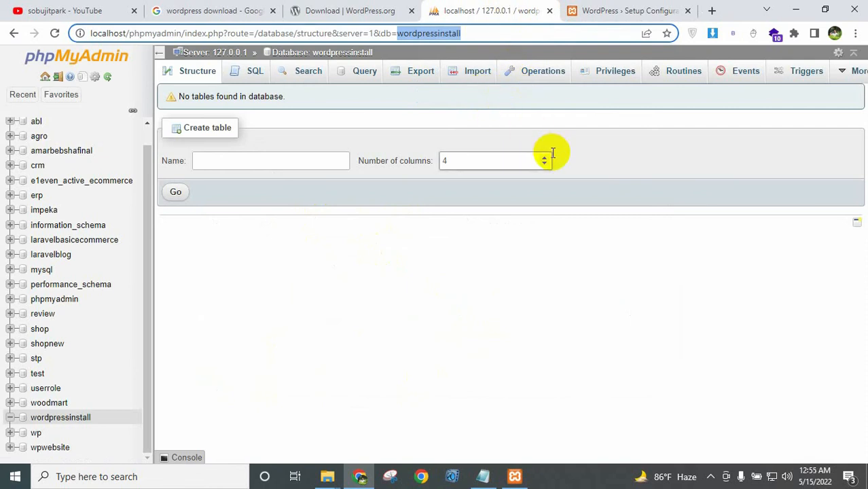
{"action": "right_click", "coordinate": [445, 33]}
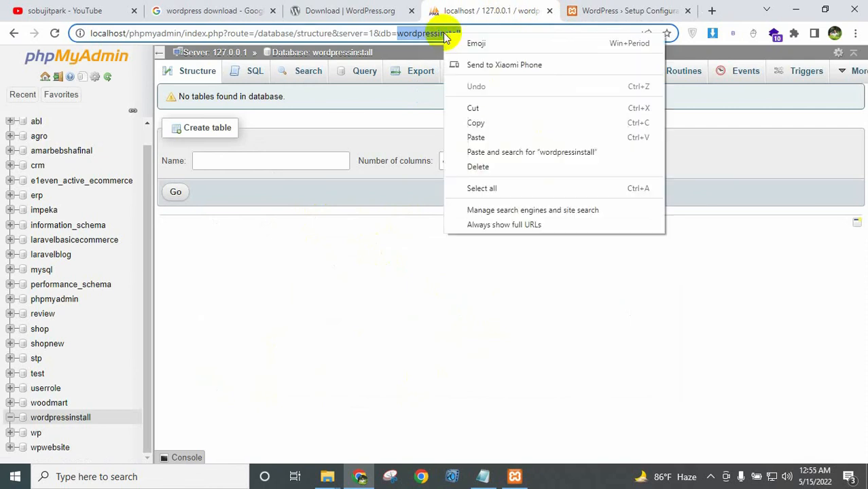
{"action": "left_click", "coordinate": [476, 123]}
{"action": "left_click", "coordinate": [604, 9]}
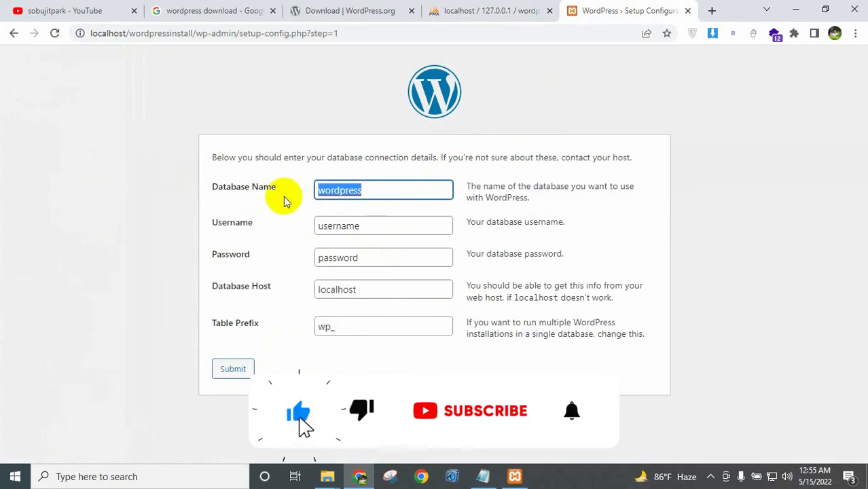
{"action": "key", "text": "ctrl+v"}
Set the database username to root and leave the password blank.
{"action": "left_click_drag", "start_coordinate": [381, 224], "coordinate": [278, 229]}
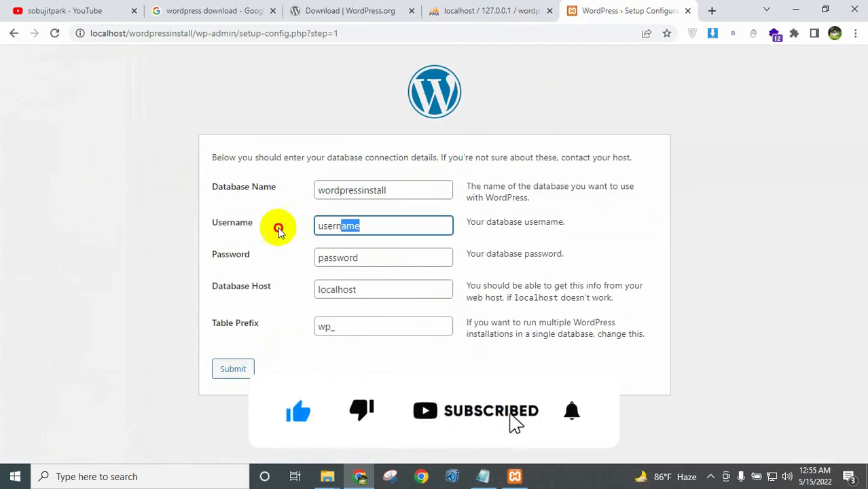
{"action": "double_click", "coordinate": [354, 235]}
{"action": "key", "text": "BackSpace"}
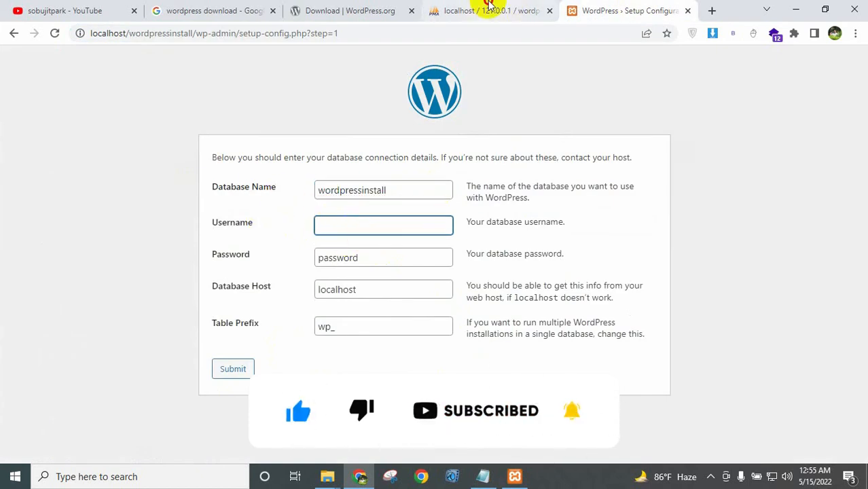
{"action": "left_click", "coordinate": [488, 7]}
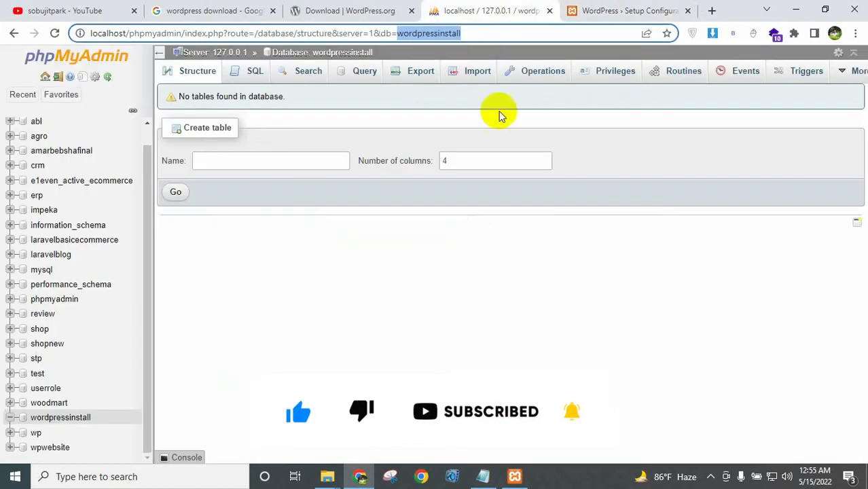
{"action": "left_click", "coordinate": [609, 6]}
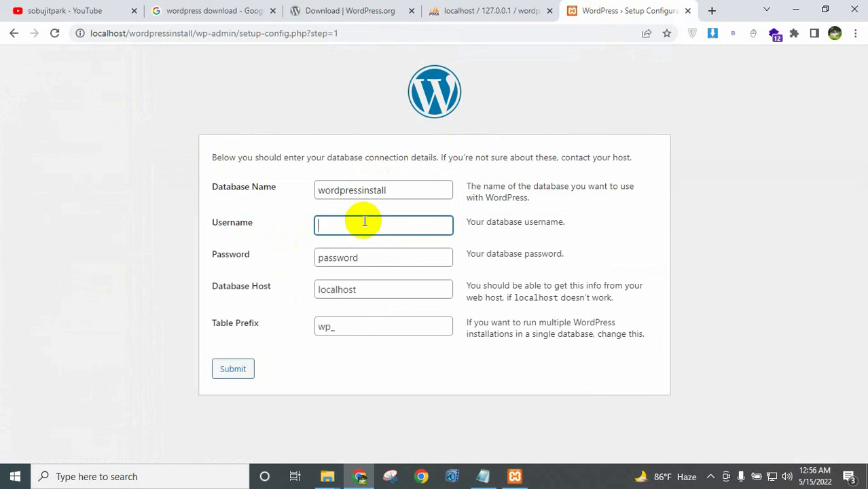
{"action": "type", "text": "root"}
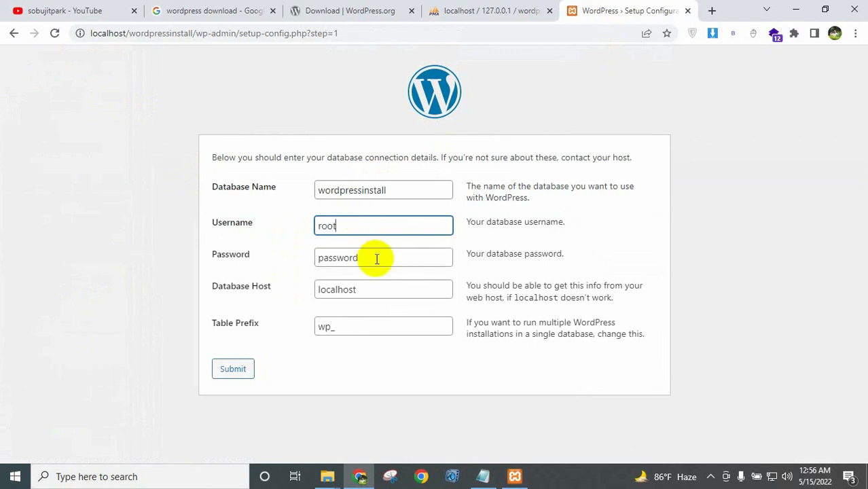
{"action": "key", "text": "Tab"}
{"action": "key", "text": "BackSpace"}
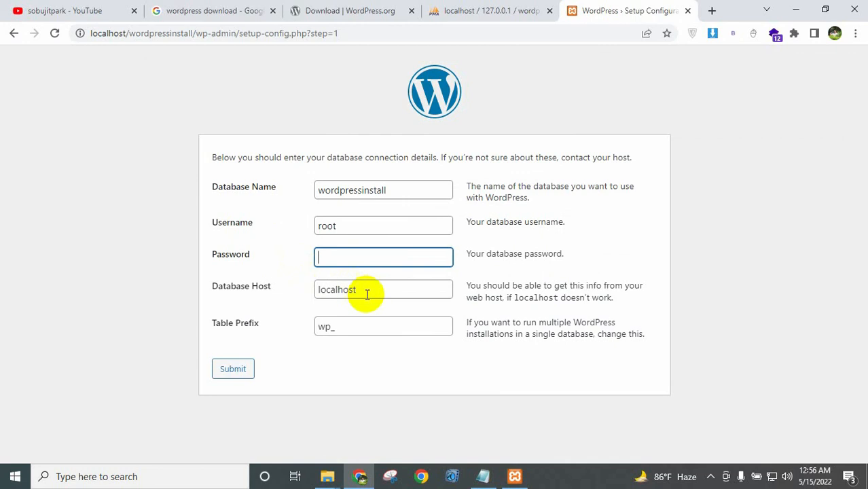
Confirm localhost as the database host and change the table prefix to stx_.
{"action": "mouse_move", "coordinate": [209, 288]}
{"action": "left_mouse_down"}
{"action": "mouse_move", "coordinate": [273, 291]}
{"action": "mouse_move", "coordinate": [209, 289]}
{"action": "left_mouse_up"}
{"action": "left_click", "coordinate": [276, 289]}
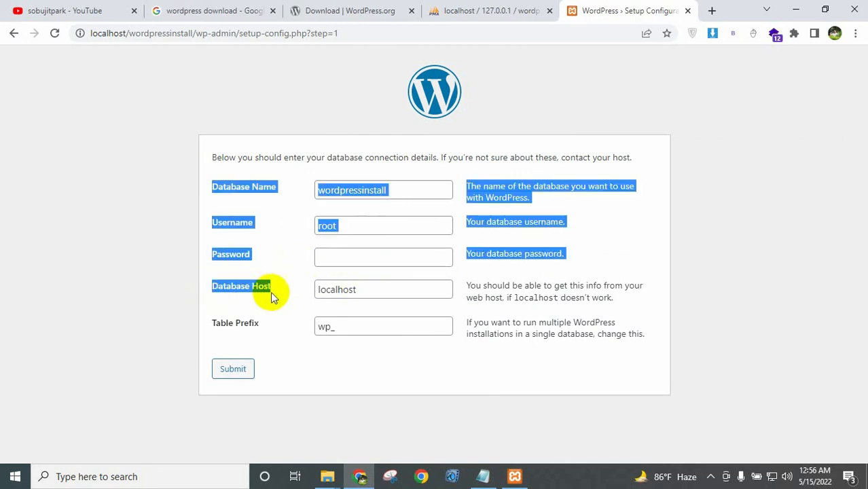
{"action": "left_click", "coordinate": [278, 290]}
{"action": "left_click_drag", "start_coordinate": [278, 290], "coordinate": [219, 289]}
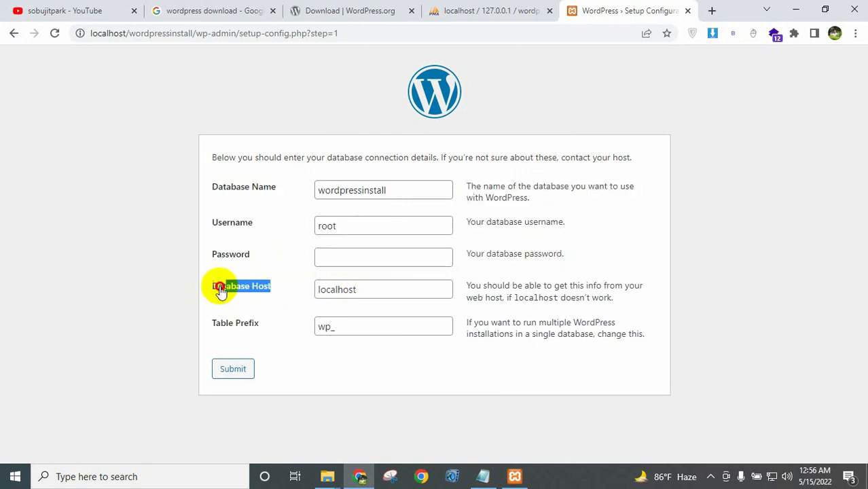
{"action": "left_click", "coordinate": [367, 290]}
{"action": "left_click", "coordinate": [330, 326]}
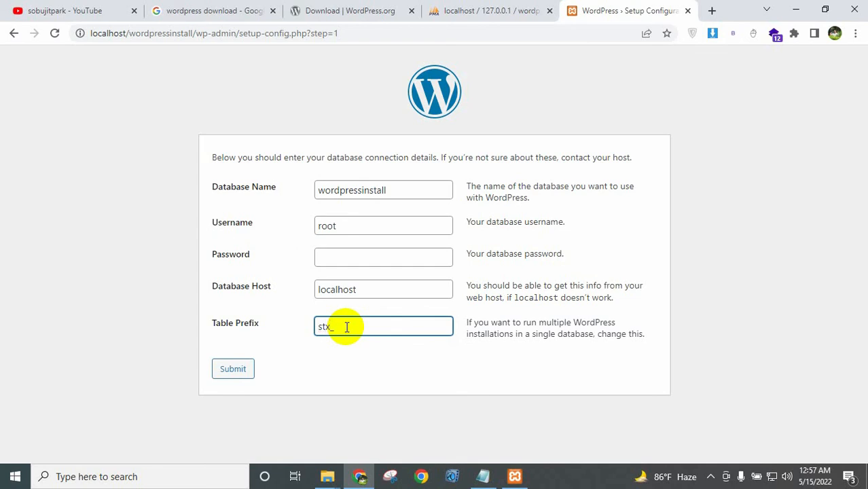
Submit the database details and run the WordPress installation.
{"action": "left_click", "coordinate": [239, 374]}
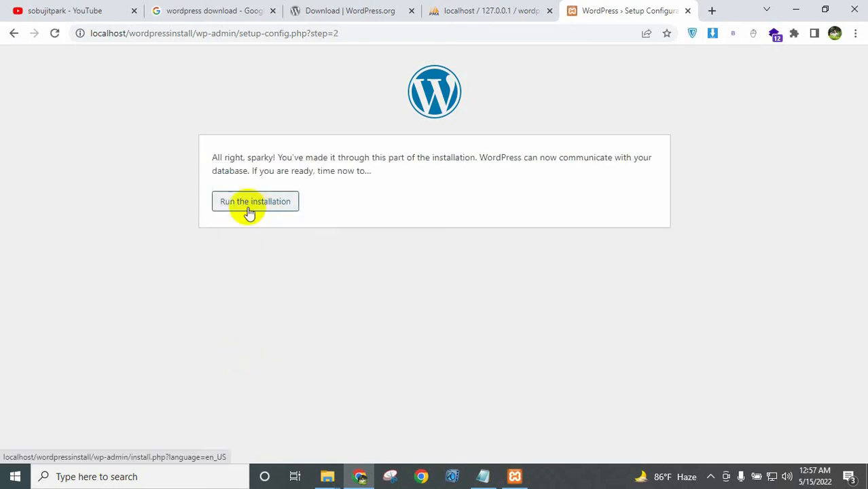
{"action": "left_click", "coordinate": [261, 210]}
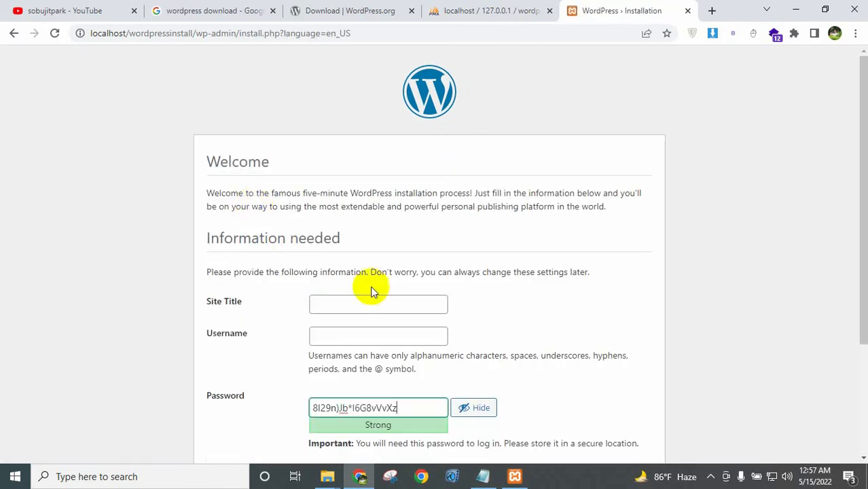
{"action": "scroll", "coordinate": [369, 278], "scroll_direction": "down", "scroll_amount": 2}
Enter site title 'company website', username admin, and a new admin password.
{"action": "left_click", "coordinate": [358, 178]}
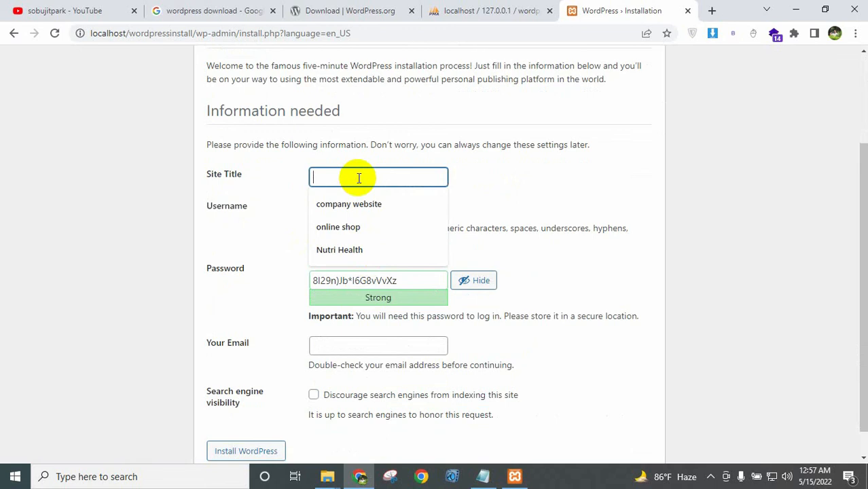
{"action": "left_click", "coordinate": [353, 203]}
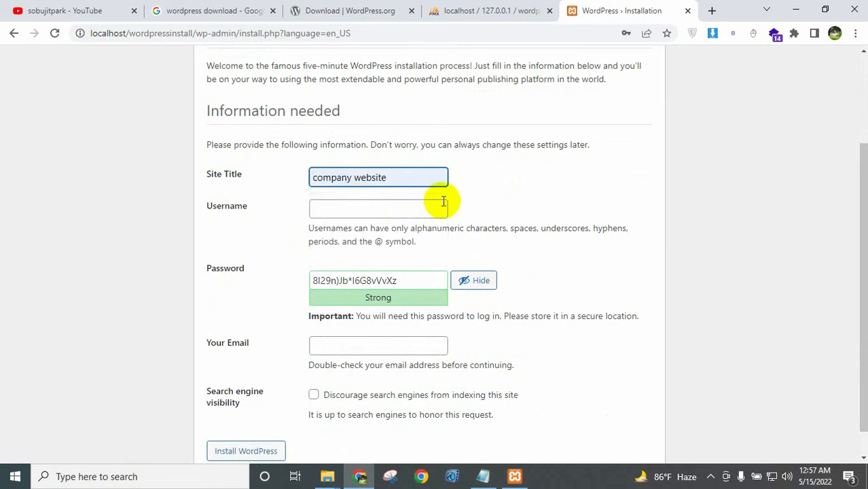
{"action": "left_click", "coordinate": [416, 207]}
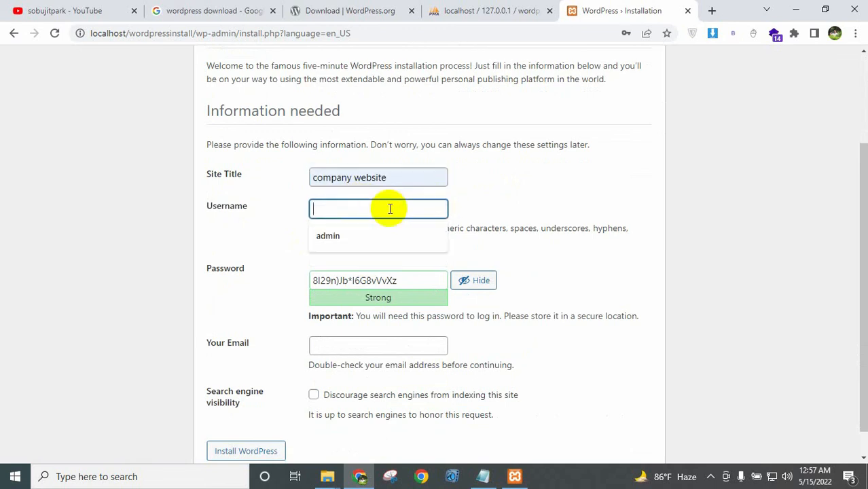
{"action": "left_click", "coordinate": [343, 235]}
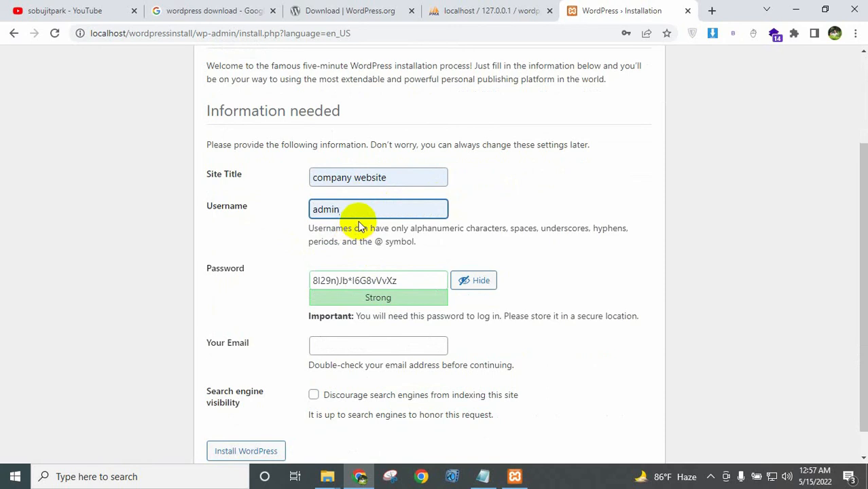
{"action": "left_click_drag", "start_coordinate": [399, 281], "coordinate": [284, 287]}
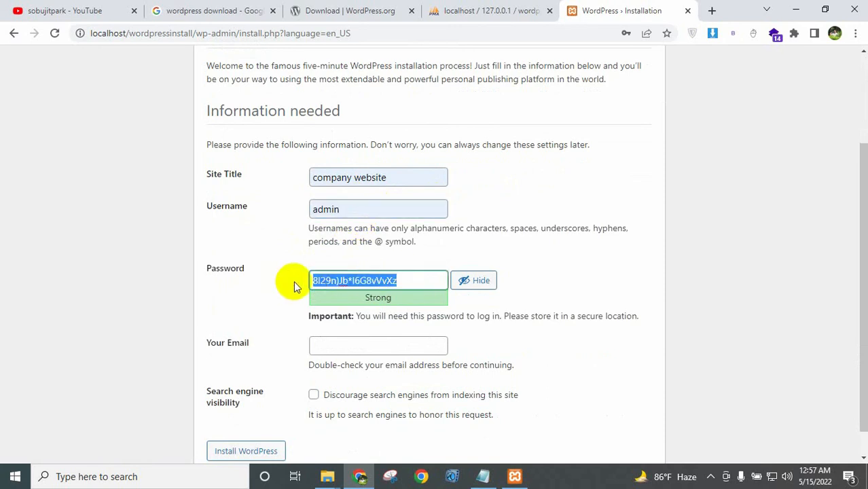
{"action": "type", "text": "a"}
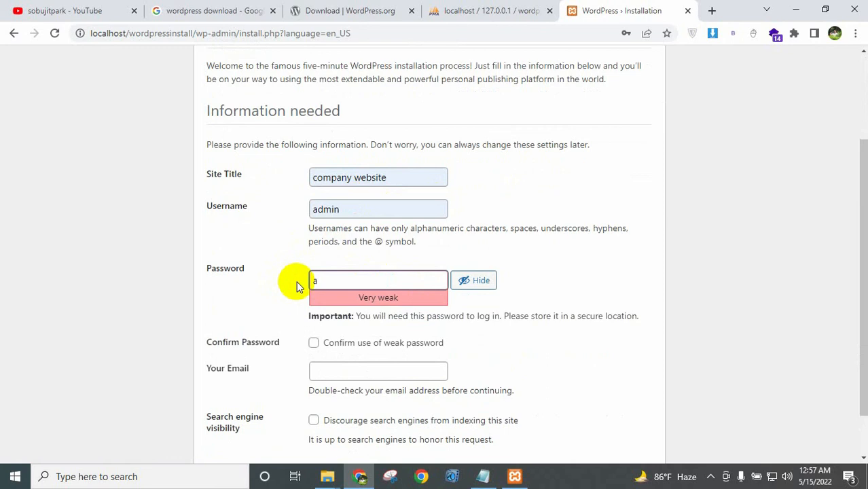
{"action": "type", "text": "dmin12345!@#"}
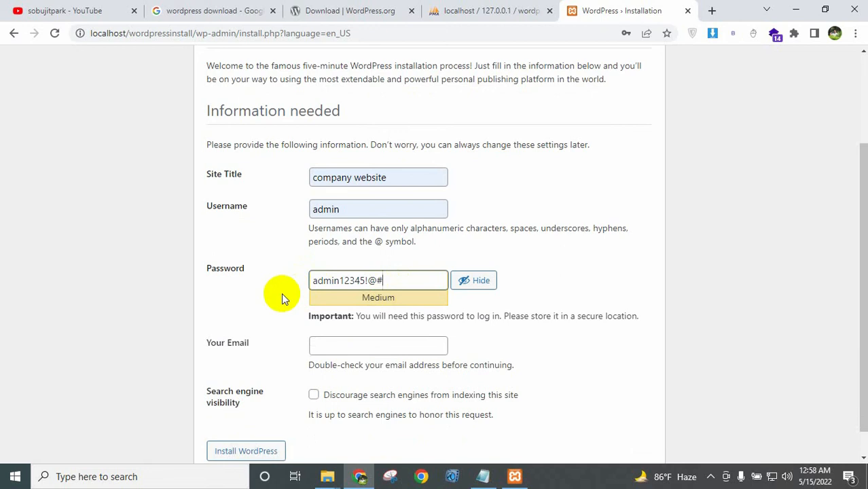
Accept the suggested admin email, discourage search engine indexing, and install WordPress.
{"action": "left_click", "coordinate": [325, 348]}
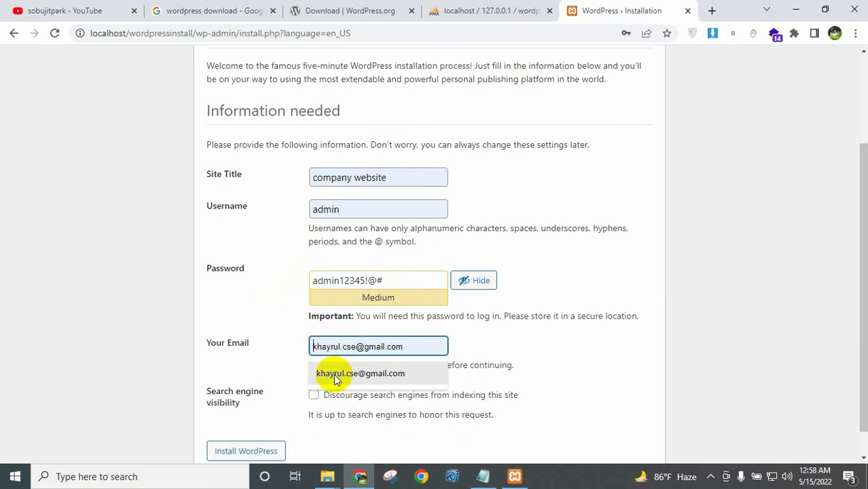
{"action": "left_click", "coordinate": [353, 373]}
{"action": "left_click", "coordinate": [287, 359]}
{"action": "scroll", "coordinate": [290, 358], "scroll_direction": "down", "scroll_amount": 1}
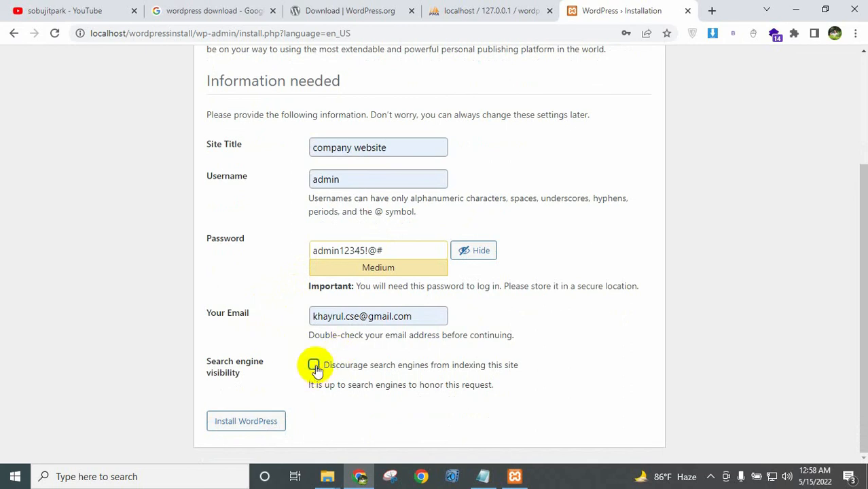
{"action": "left_click", "coordinate": [313, 366]}
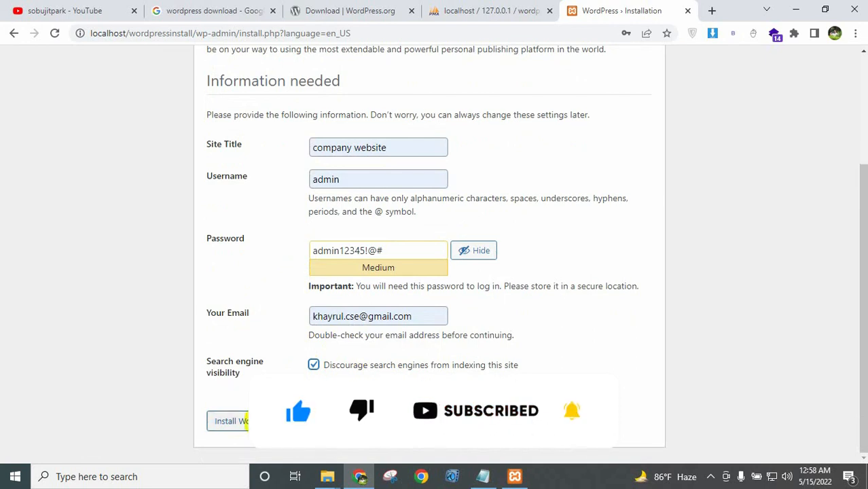
{"action": "left_click", "coordinate": [231, 421]}
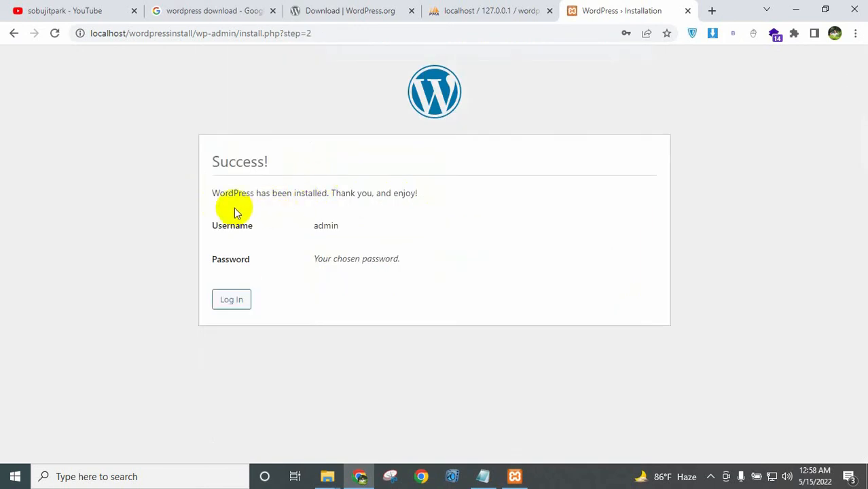
From the success page, log in as admin with the chosen password.
{"action": "left_click_drag", "start_coordinate": [213, 193], "coordinate": [434, 196]}
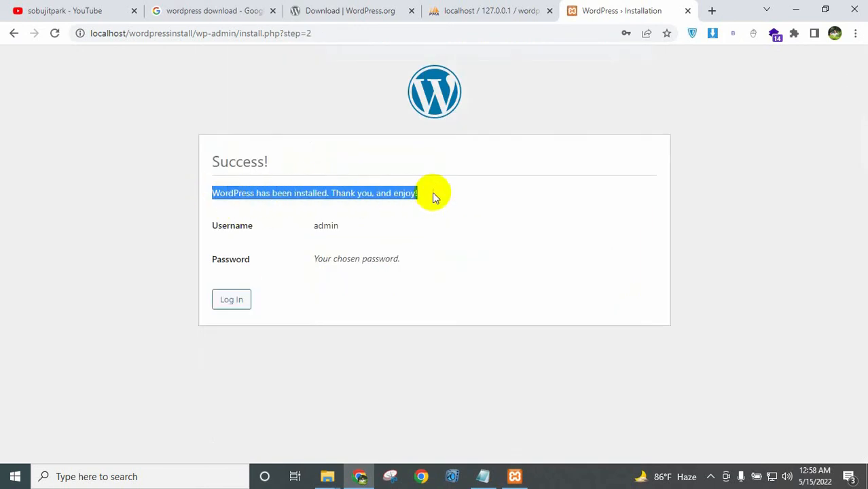
{"action": "left_click", "coordinate": [434, 201]}
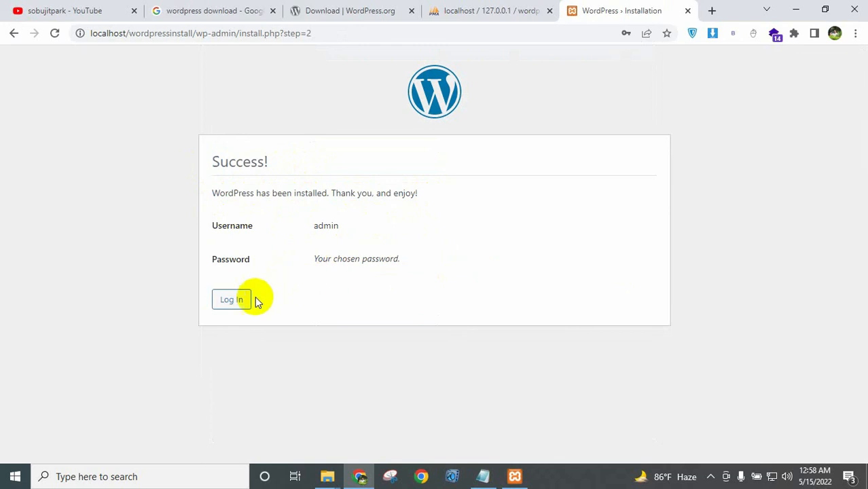
{"action": "left_click", "coordinate": [231, 303]}
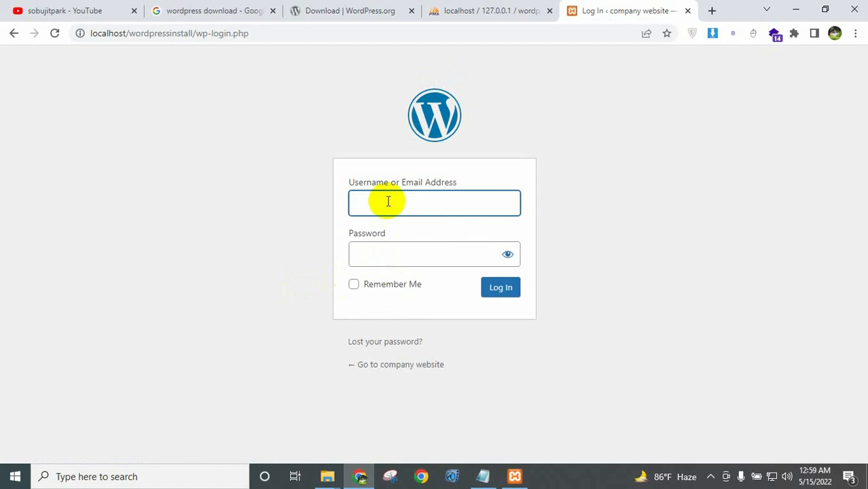
{"action": "type", "text": "admin"}
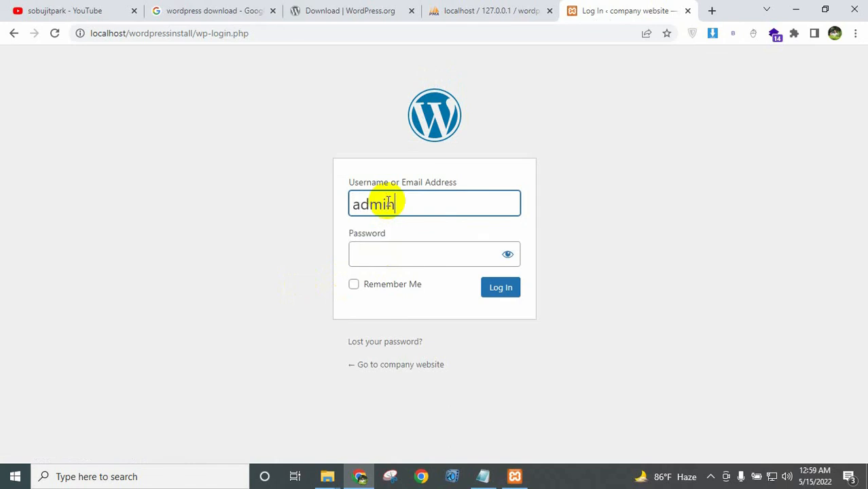
{"action": "key", "text": "Tab"}
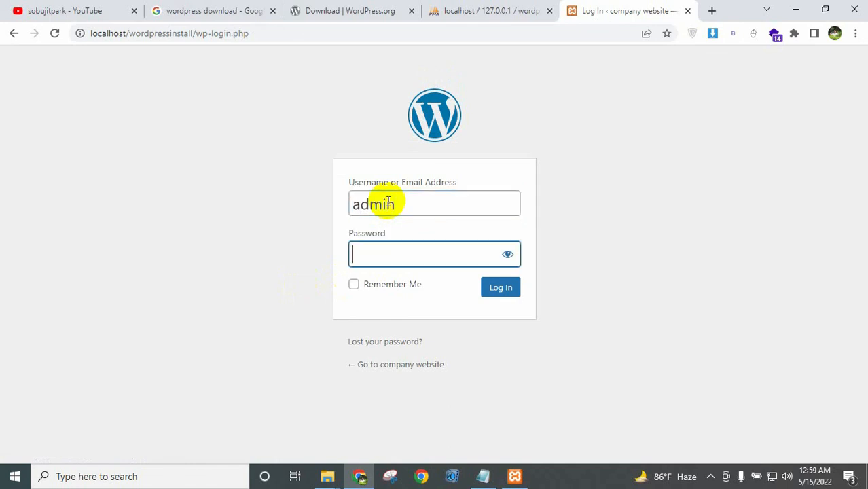
{"action": "type", "text": "ad••"}
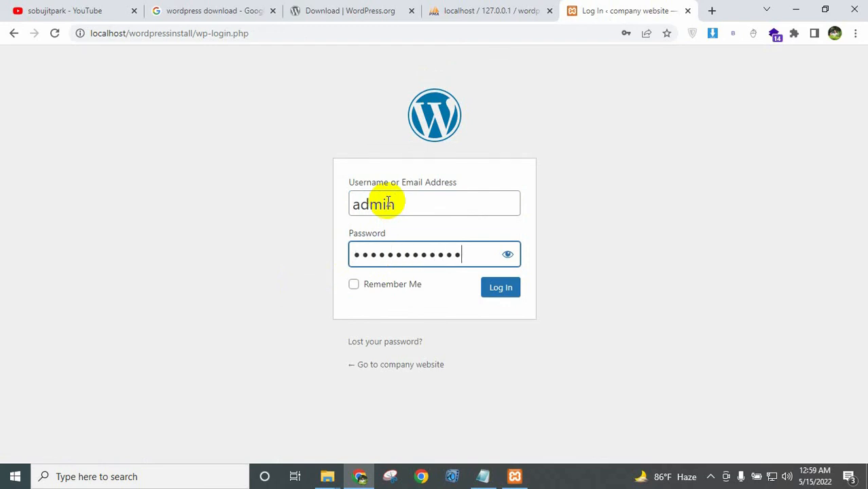
{"action": "left_click", "coordinate": [501, 289]}
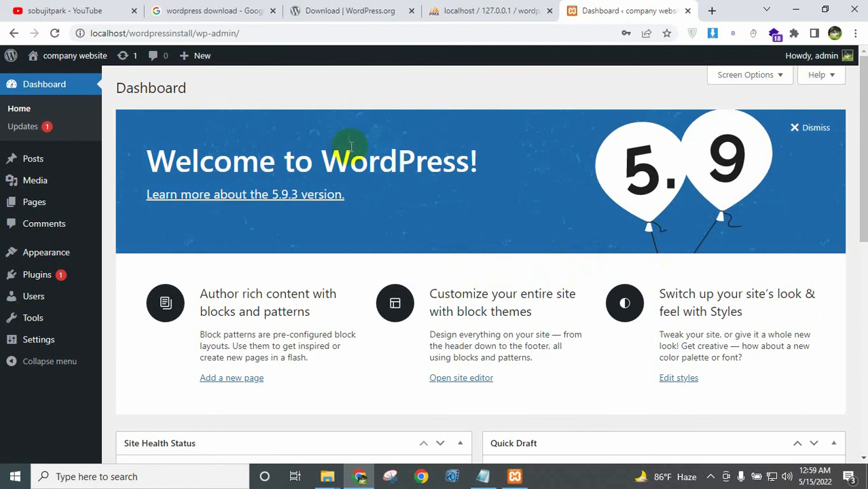
Browse the Dashboard home and its sidebar menu items.
{"action": "left_click", "coordinate": [58, 90]}
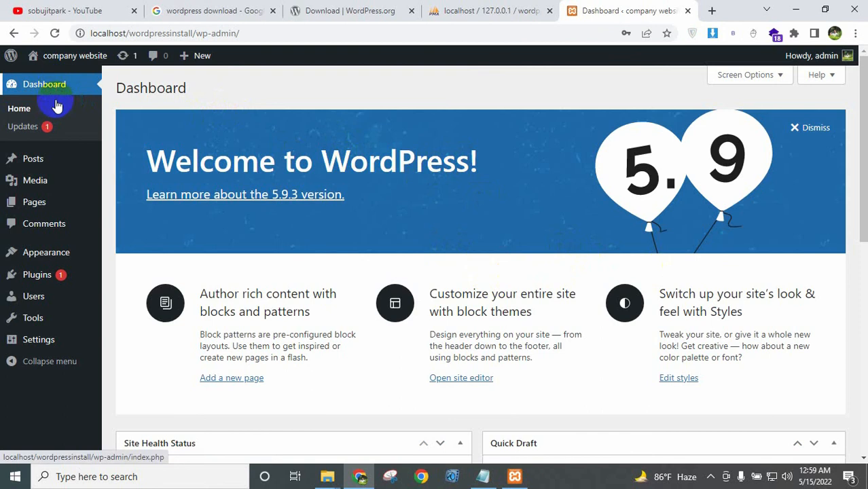
{"action": "mouse_move", "coordinate": [63, 252]}
{"action": "left_click", "coordinate": [134, 257]}
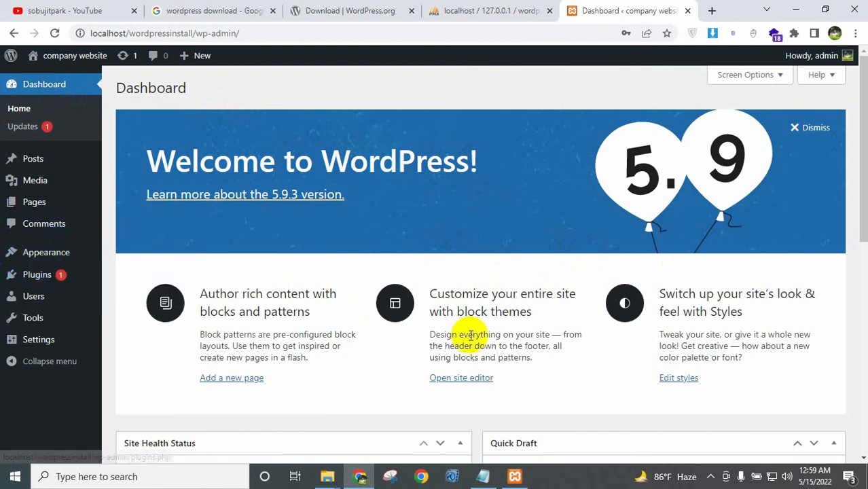
{"action": "left_click", "coordinate": [60, 231]}
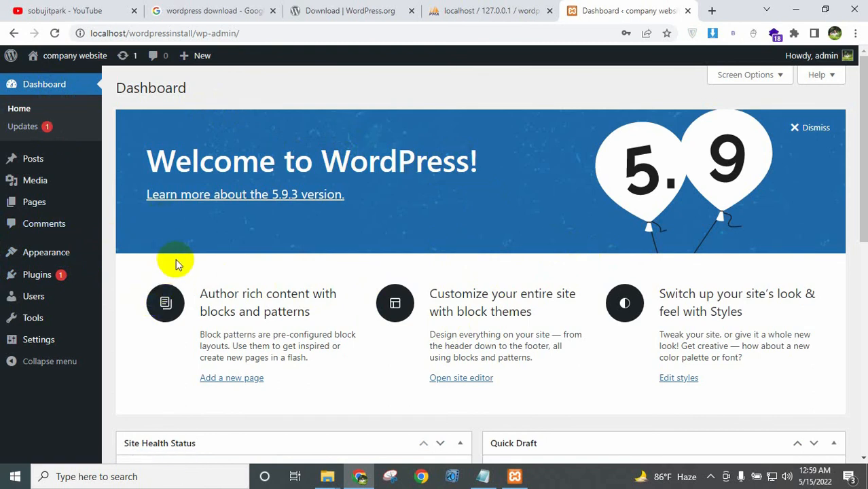
Open the company website front end in a new tab and view its Hello world! post.
{"action": "left_click", "coordinate": [56, 66]}
{"action": "mouse_move", "coordinate": [58, 62]}
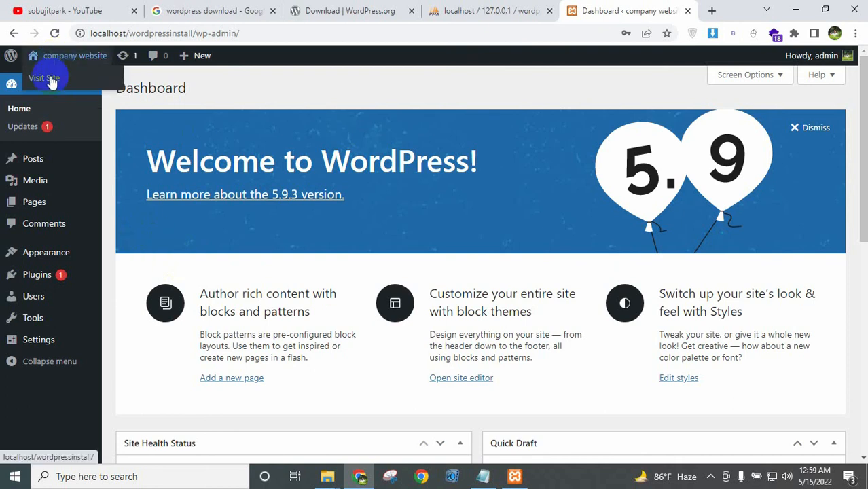
{"action": "middle_click", "coordinate": [51, 80]}
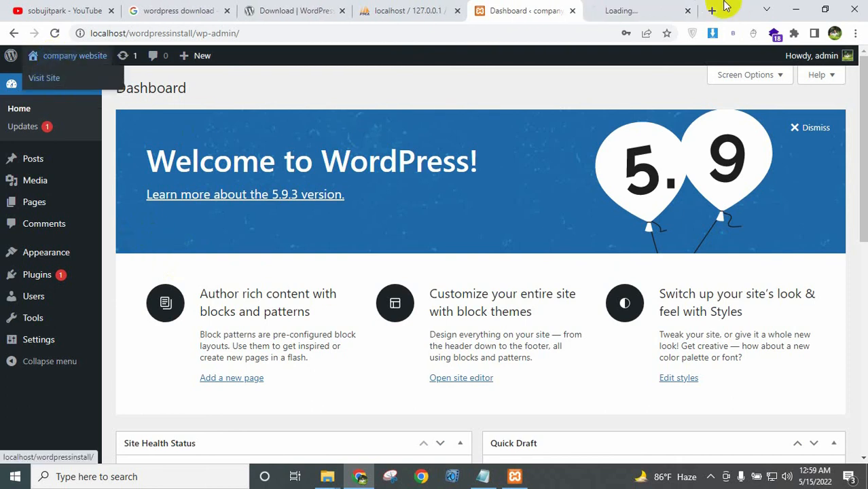
{"action": "left_click", "coordinate": [616, 10]}
{"action": "scroll", "coordinate": [519, 291], "scroll_direction": "down", "scroll_amount": 5}
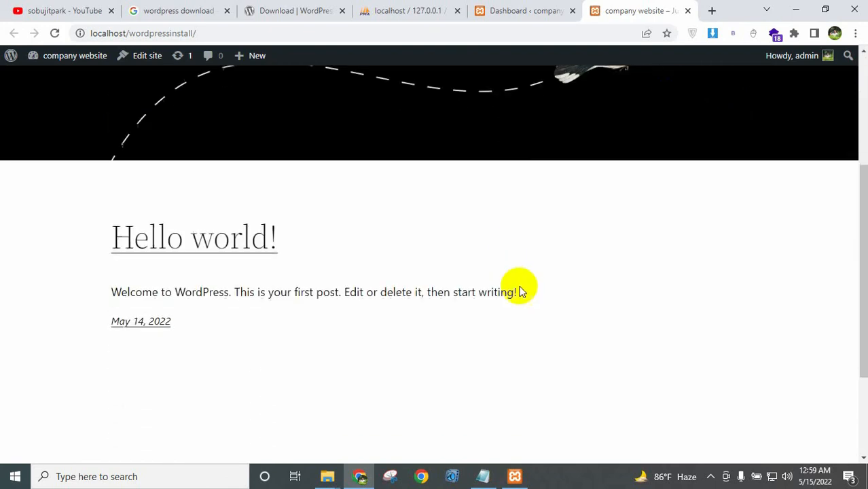
{"action": "scroll", "coordinate": [534, 306], "scroll_direction": "up", "scroll_amount": 5}
{"action": "scroll", "coordinate": [535, 307], "scroll_direction": "up", "scroll_amount": 1}
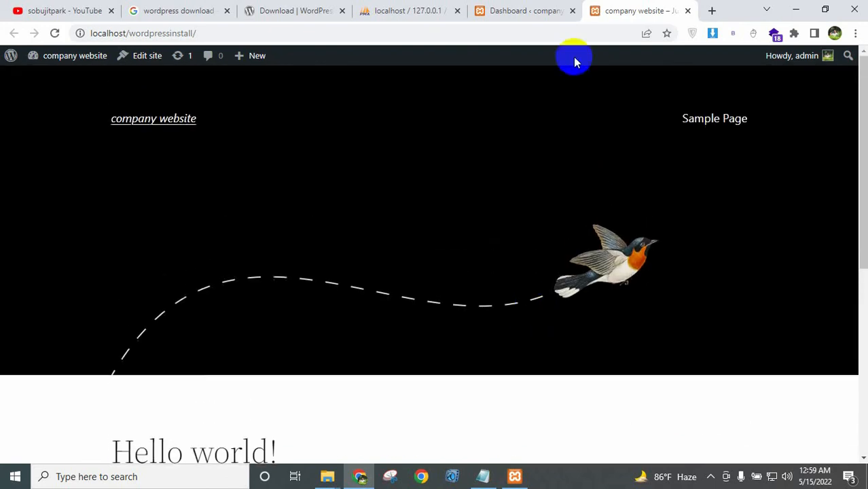
Return to the Dashboard tab and scroll through it.
{"action": "left_click", "coordinate": [539, 8]}
{"action": "scroll", "coordinate": [315, 265], "scroll_direction": "down", "scroll_amount": 3}
{"action": "scroll", "coordinate": [324, 262], "scroll_direction": "up", "scroll_amount": 3}
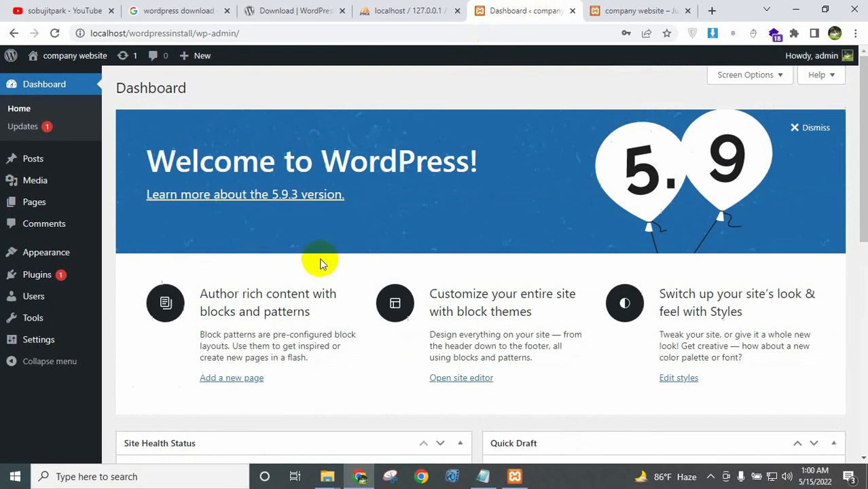
{"action": "scroll", "coordinate": [465, 271], "scroll_direction": "down", "scroll_amount": 3}
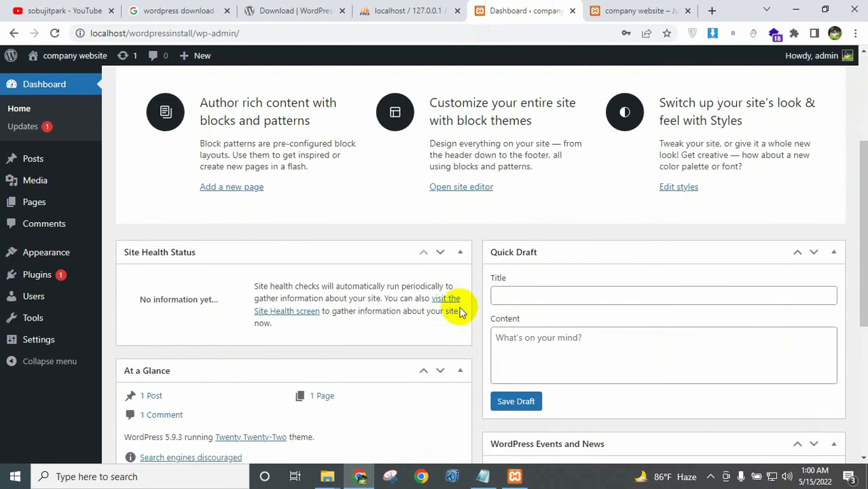
Bring the Notepad window with the seven WordPress-on-XAMPP install steps in front of the dashboard.
{"action": "key", "text": "alt+Tab"}
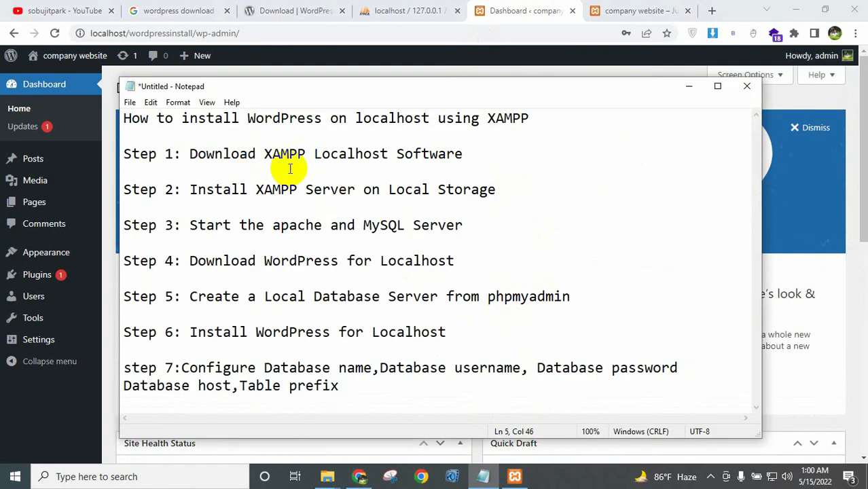